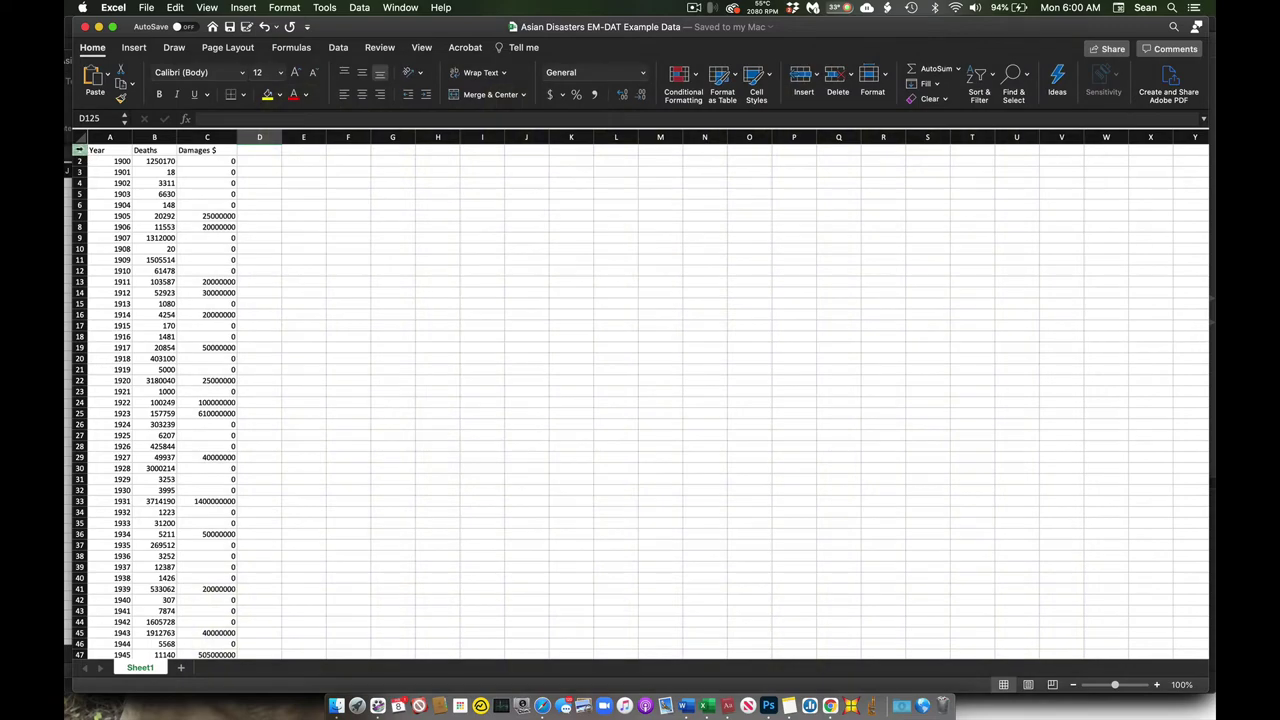
# Step: Inspect the header and the 1900–1903 rows of the source spreadsheet
pyautogui.click(79, 150)
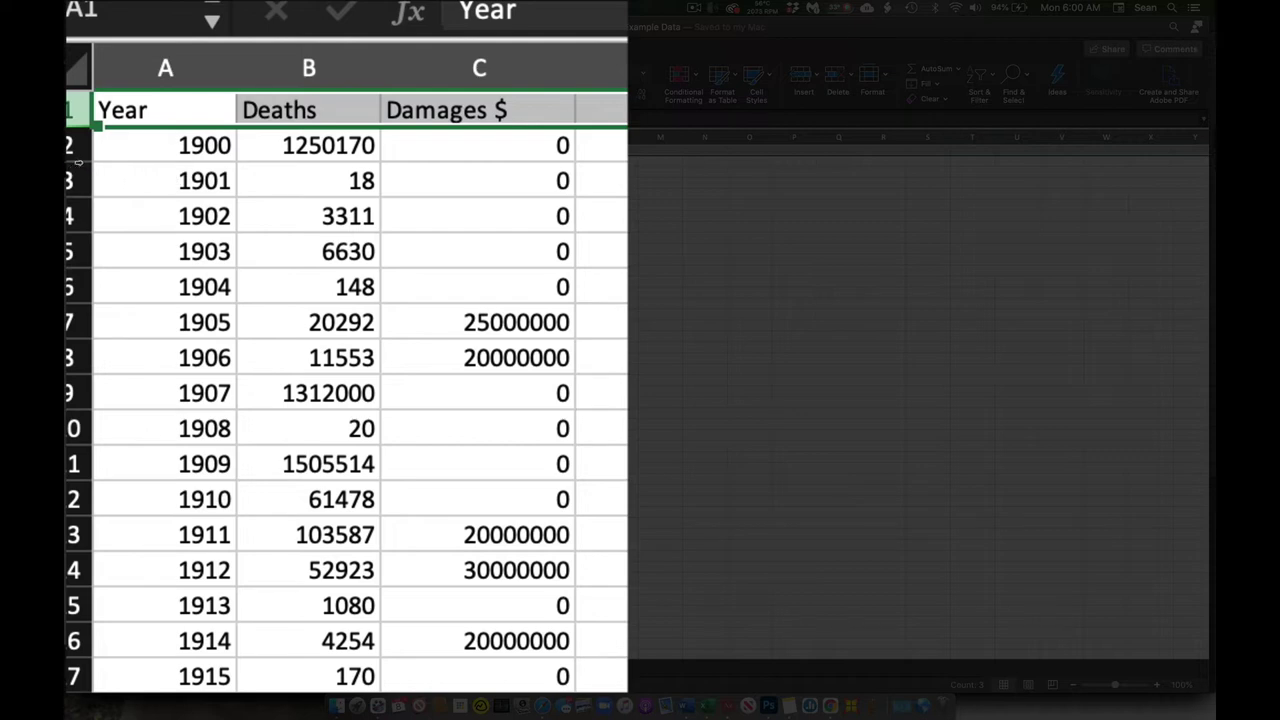
pyautogui.click(70, 145)
pyautogui.click(70, 180)
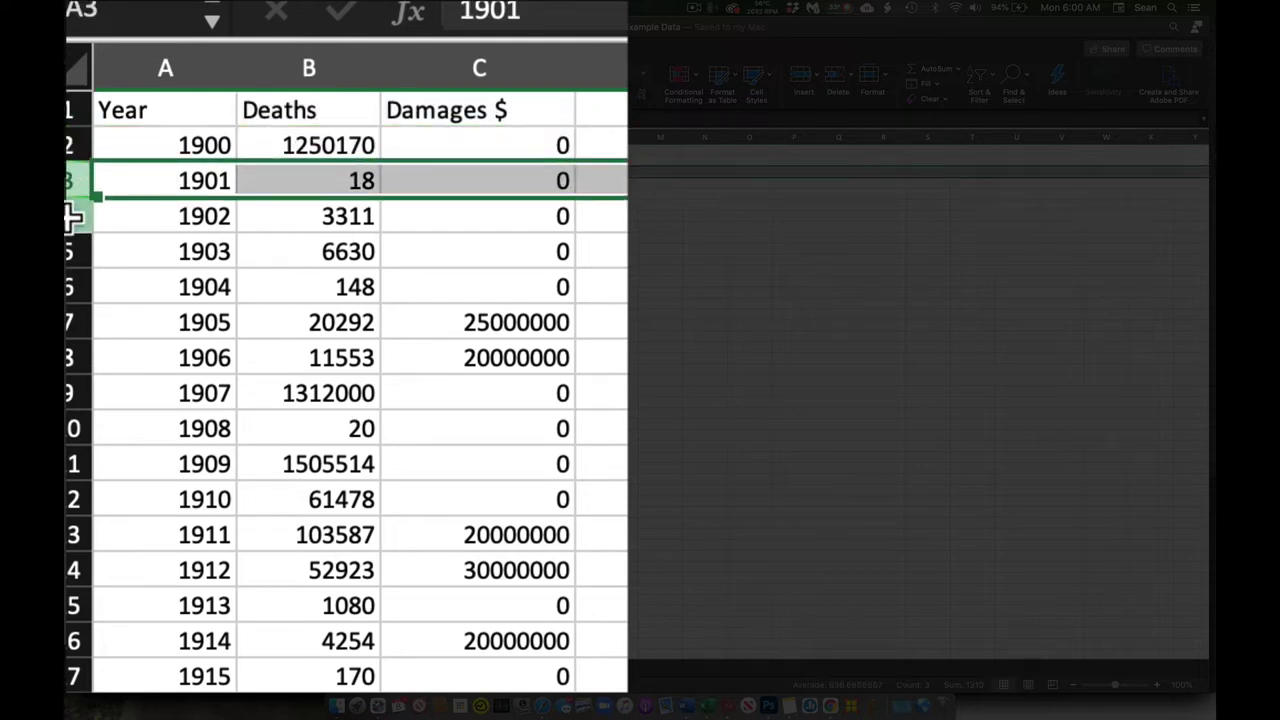
pyautogui.click(70, 216)
pyautogui.click(70, 251)
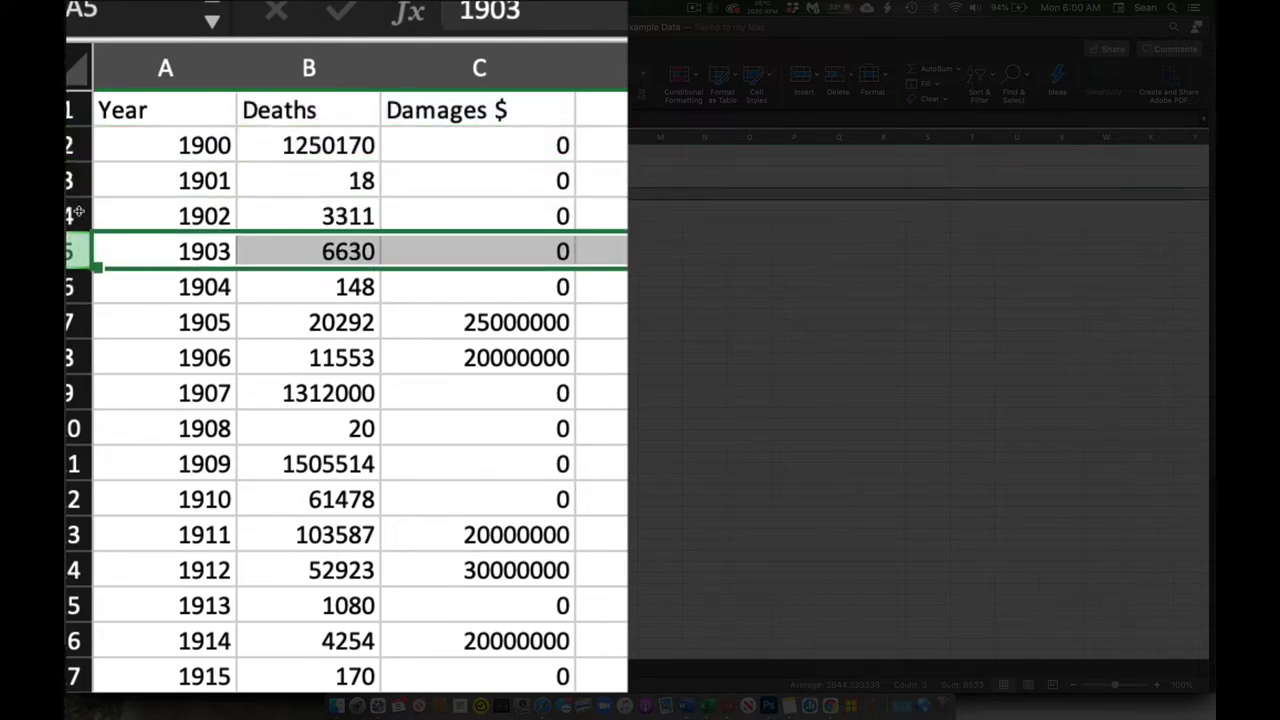
pyautogui.click(78, 212)
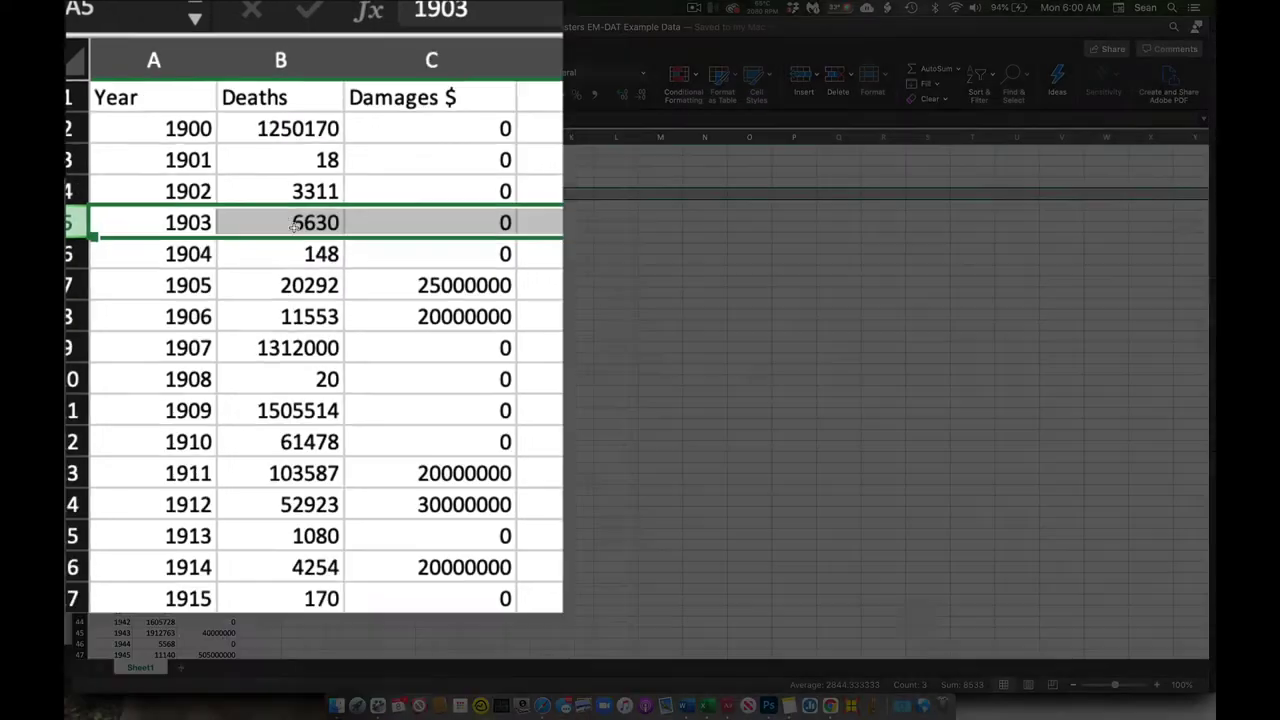
pyautogui.click(317, 246)
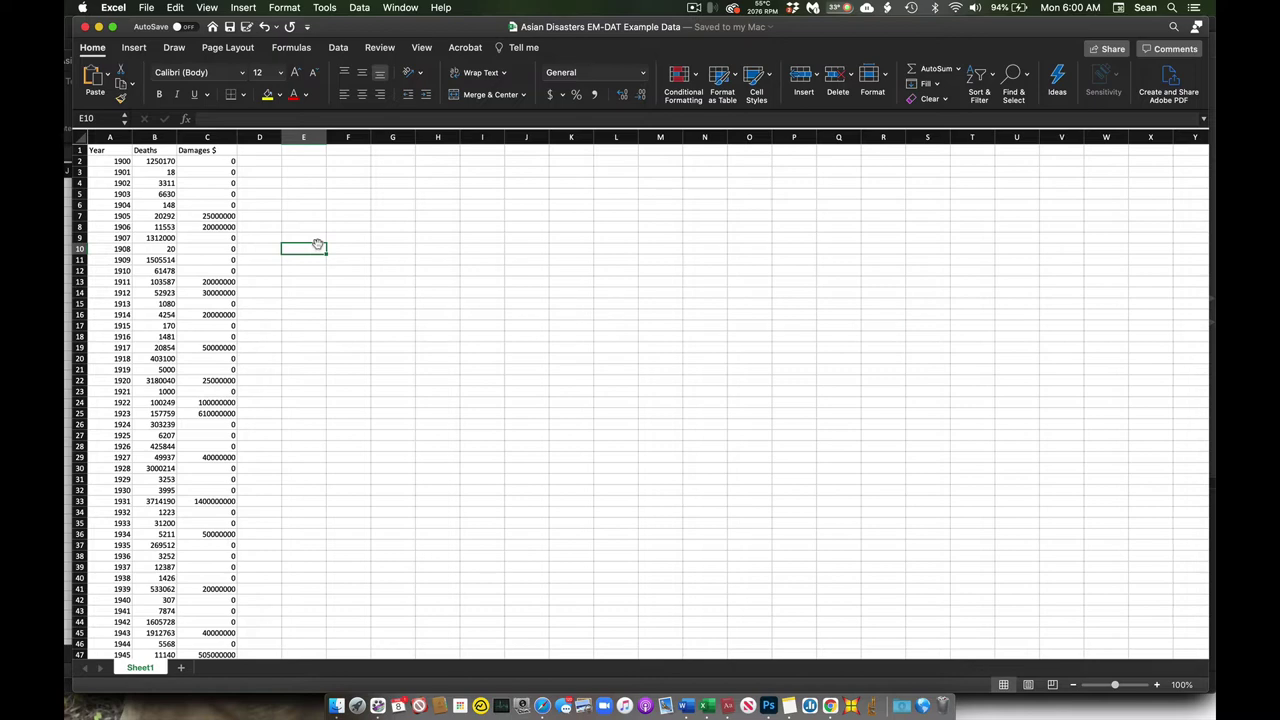
# Step: Start a new blank chart from Chart Studio's Create menu
pyautogui.press('super+Tab')
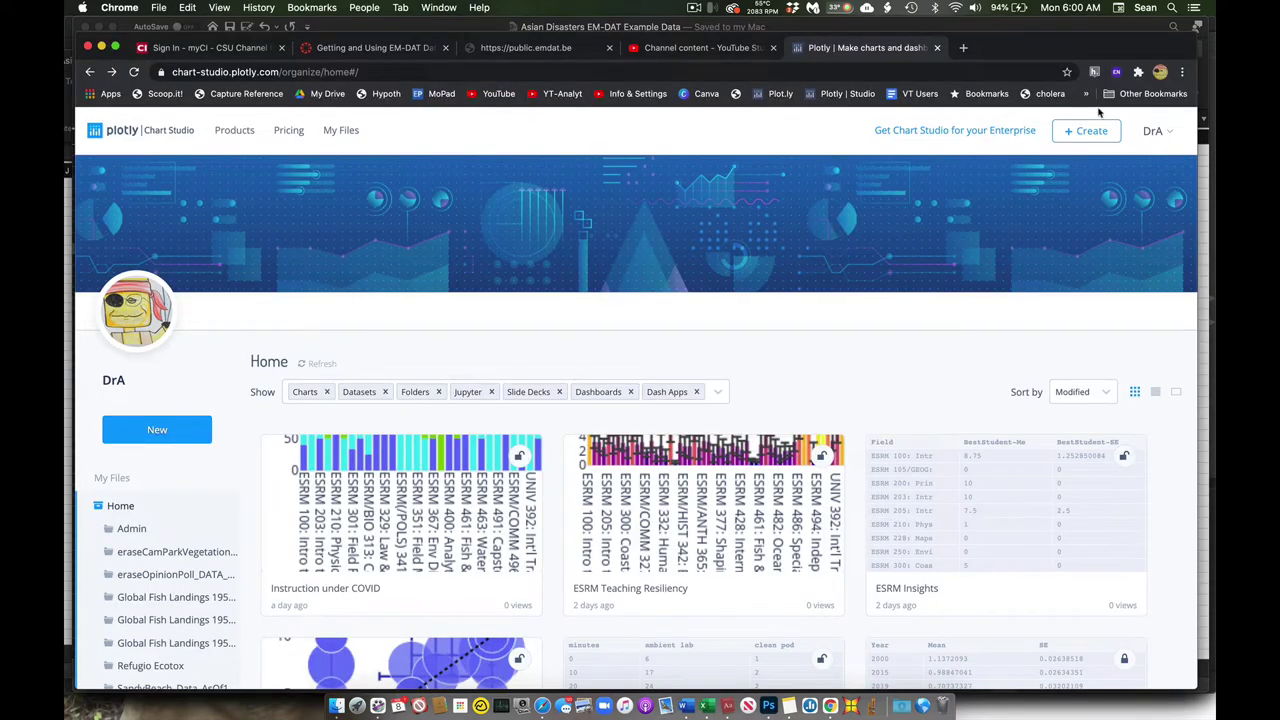
pyautogui.click(1071, 132)
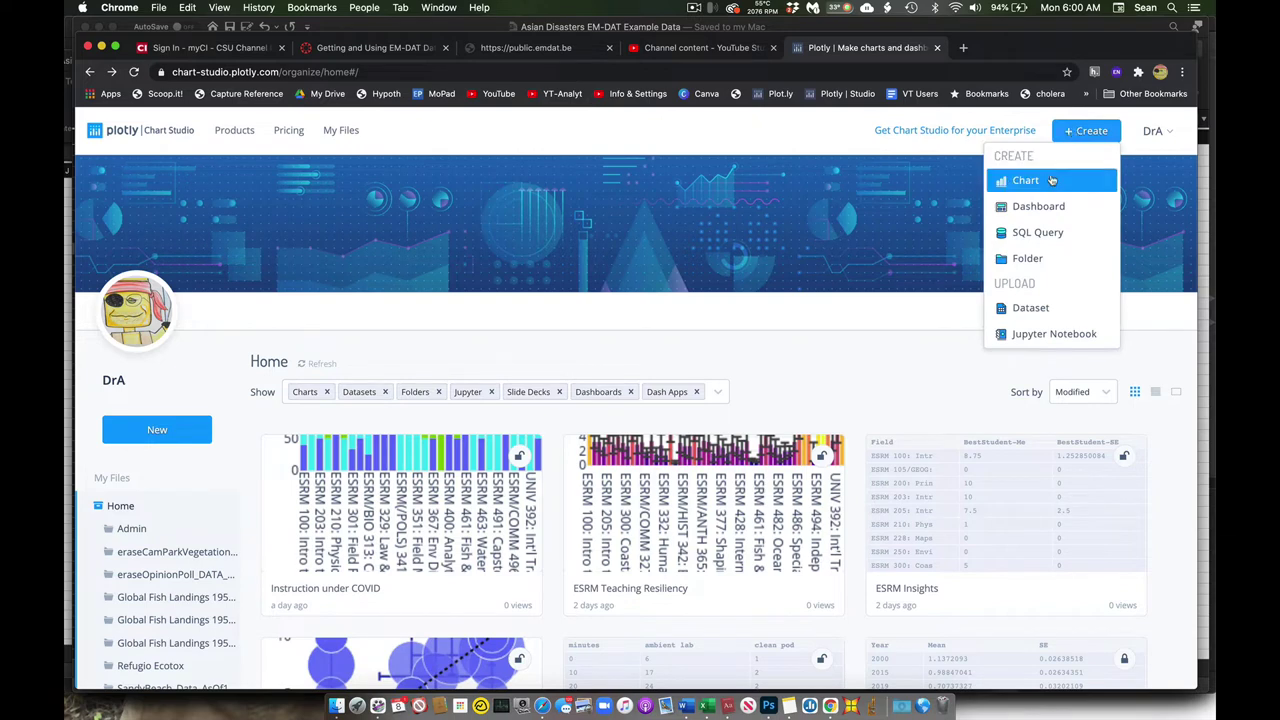
pyautogui.click(1046, 181)
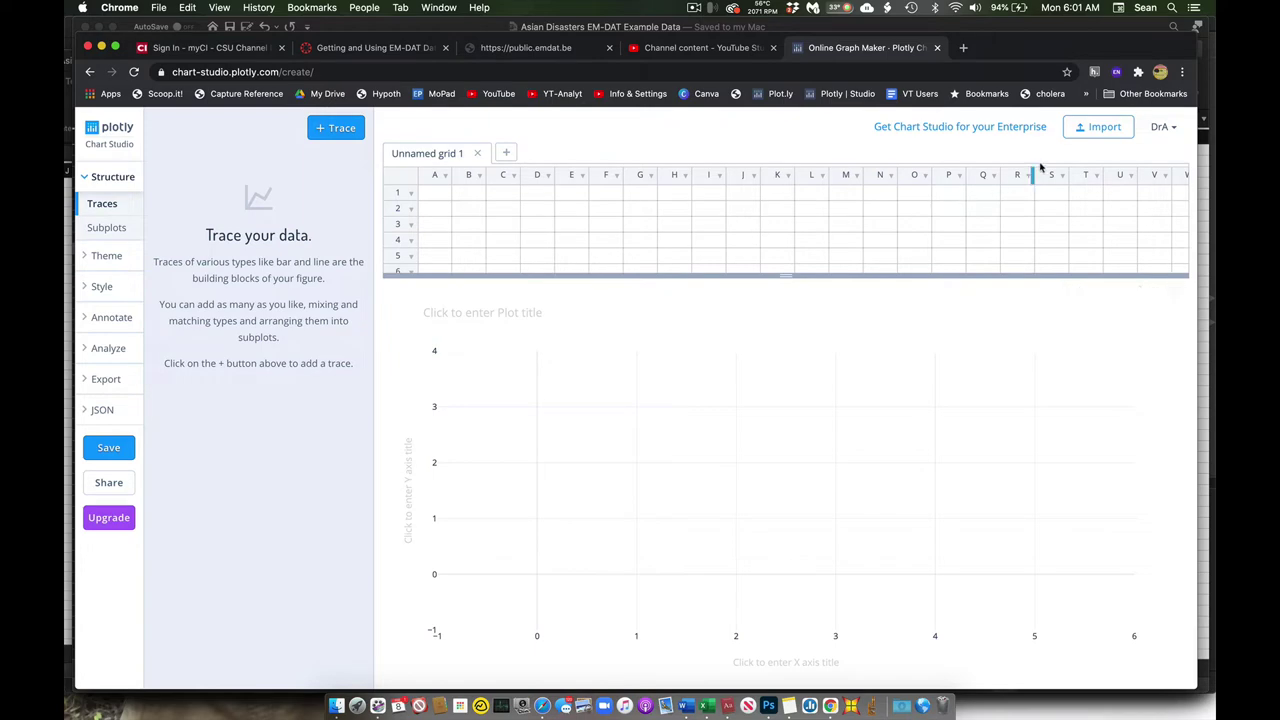
# Step: Import Asian Disasters EM-DAT Example Data.xlsx and scroll through its Year, Deaths and Damages $ columns
pyautogui.click(1098, 127)
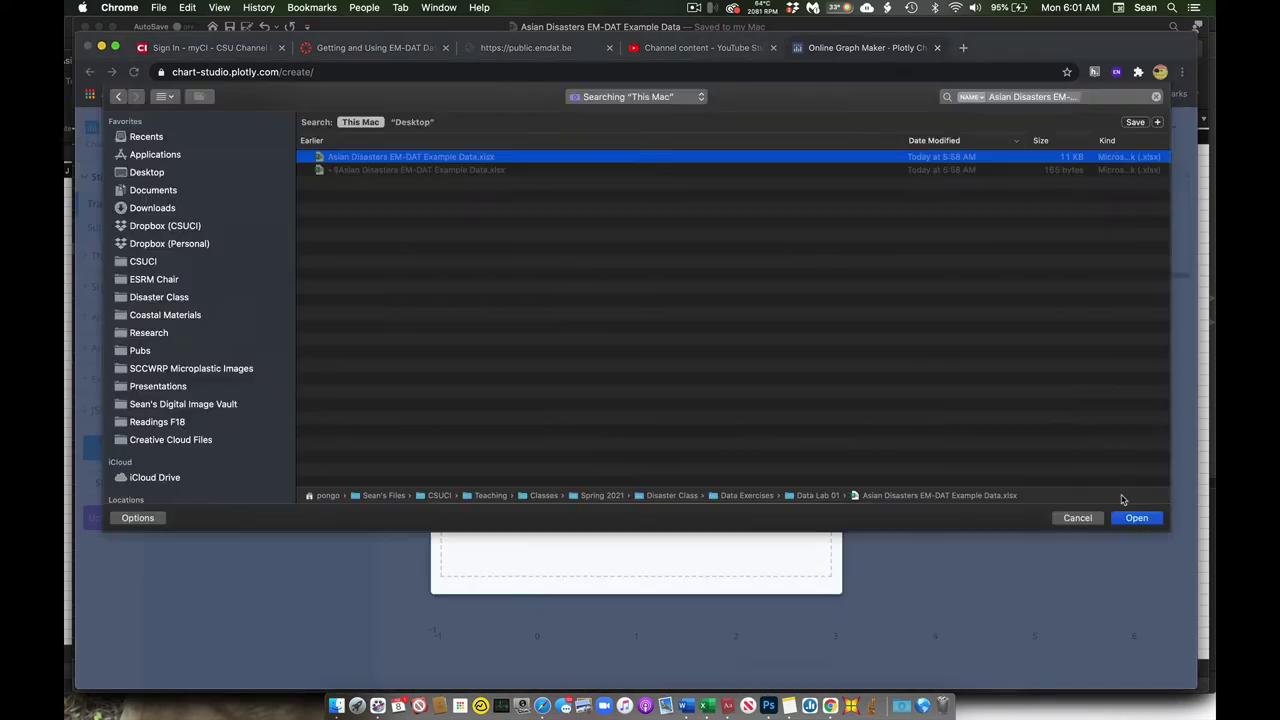
pyautogui.click(1131, 521)
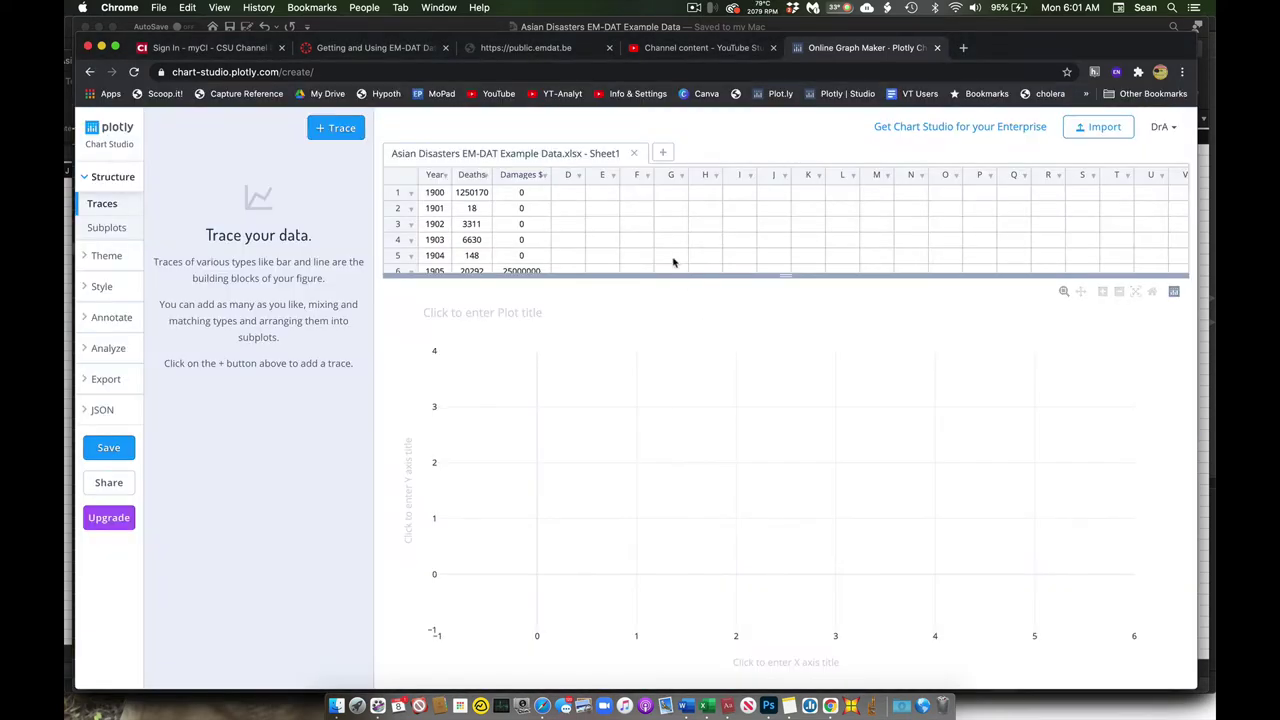
pyautogui.scroll(-2, 600, 225)
pyautogui.scroll(3, 600, 225)
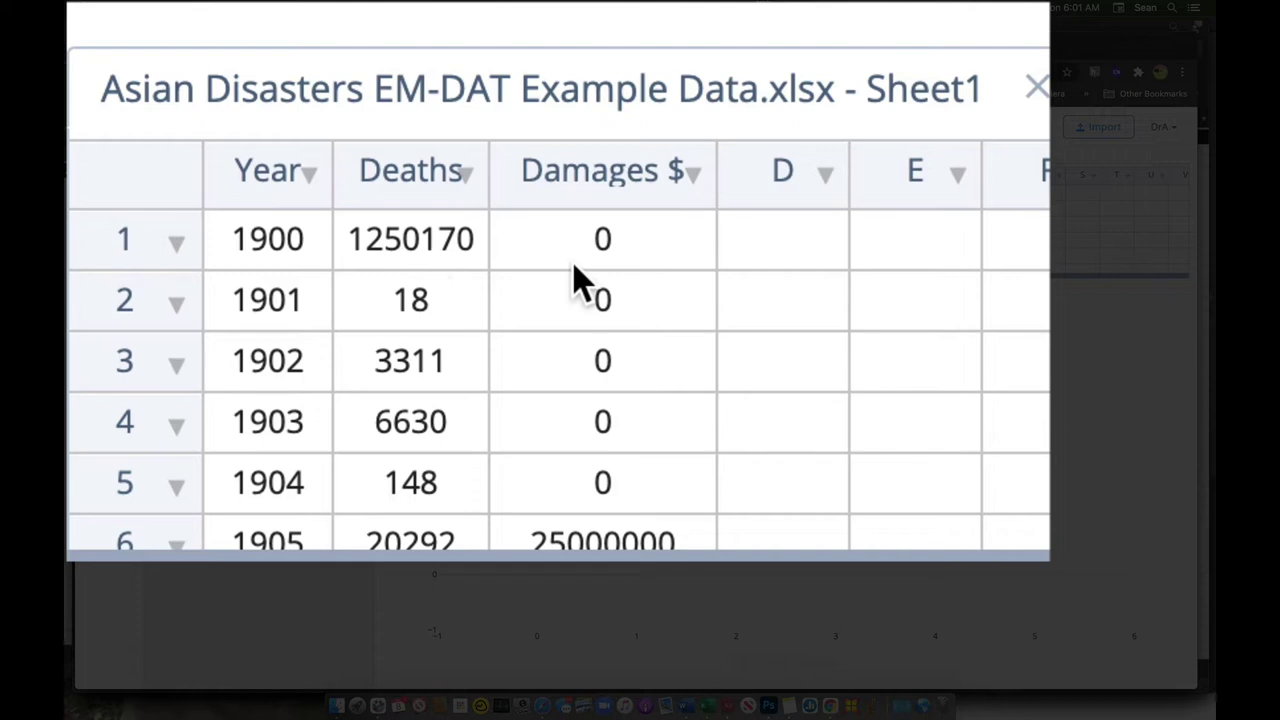
pyautogui.scroll(-5, 651, 257)
pyautogui.scroll(-5, 651, 257)
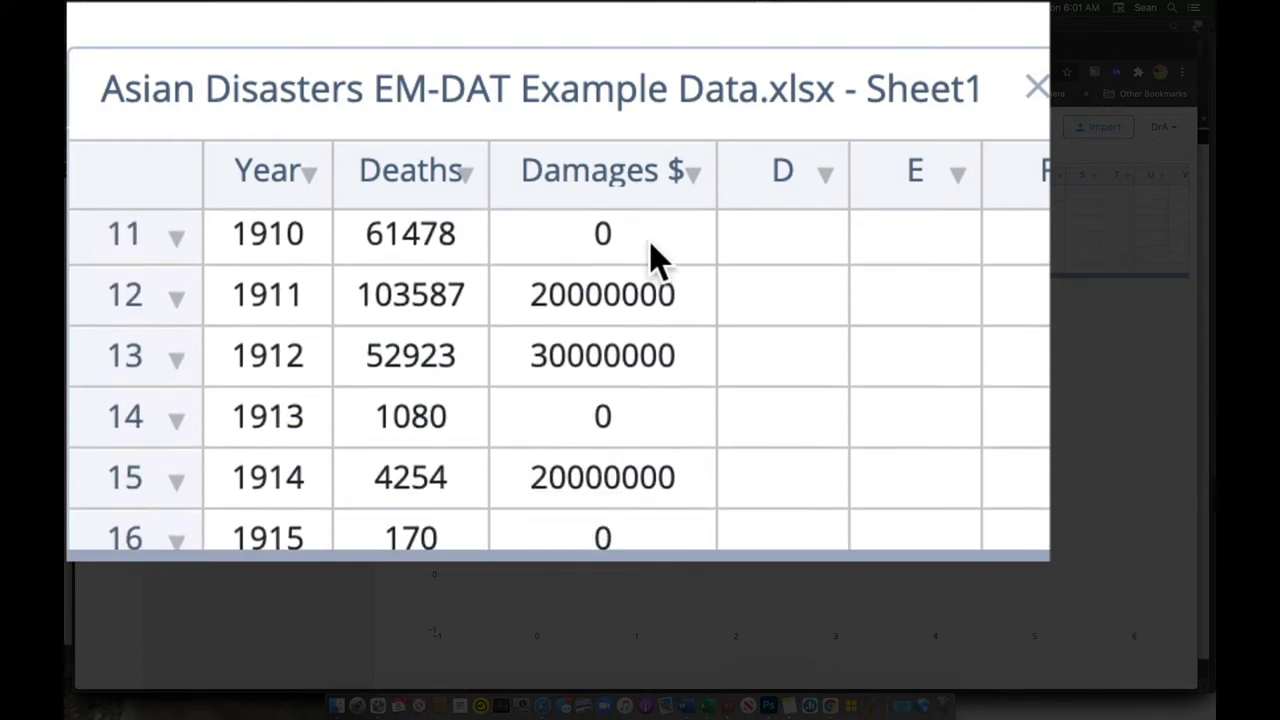
pyautogui.scroll(6, 651, 257)
pyautogui.scroll(5, 651, 257)
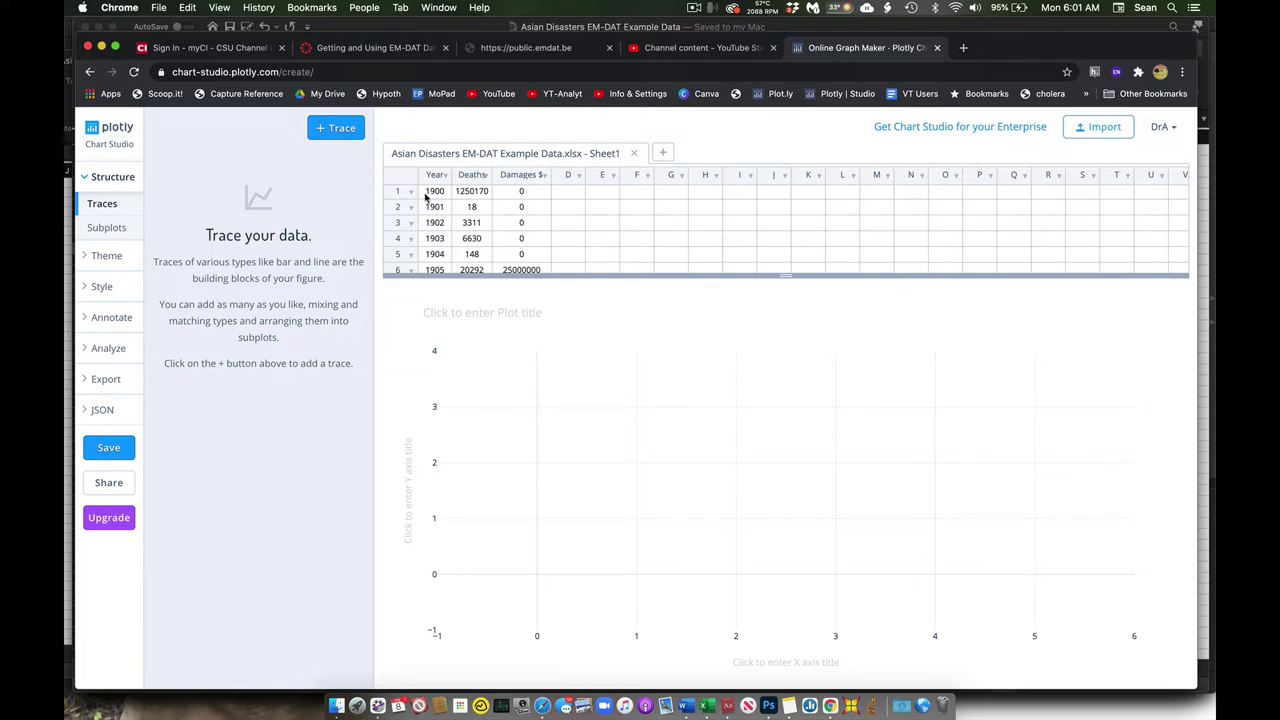
# Step: Add a Line trace with Year on the x axis and Deaths on the y axis
pyautogui.click(323, 135)
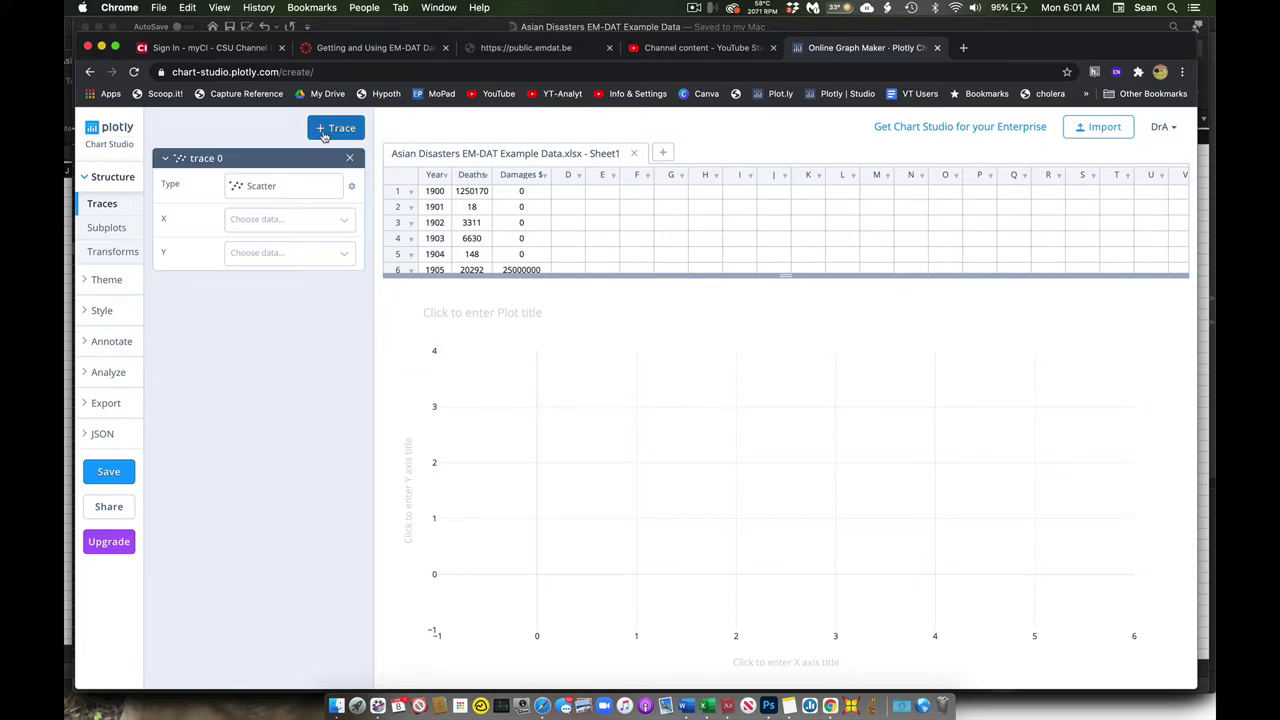
pyautogui.click(297, 186)
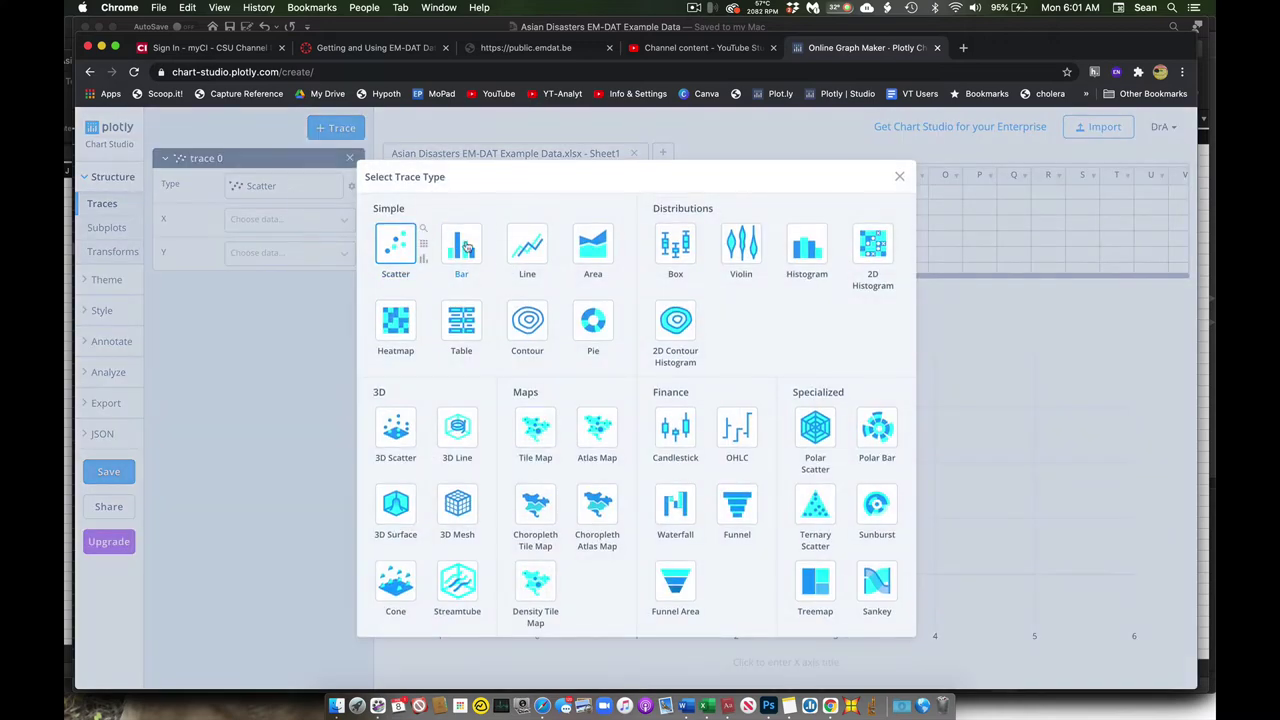
pyautogui.click(525, 247)
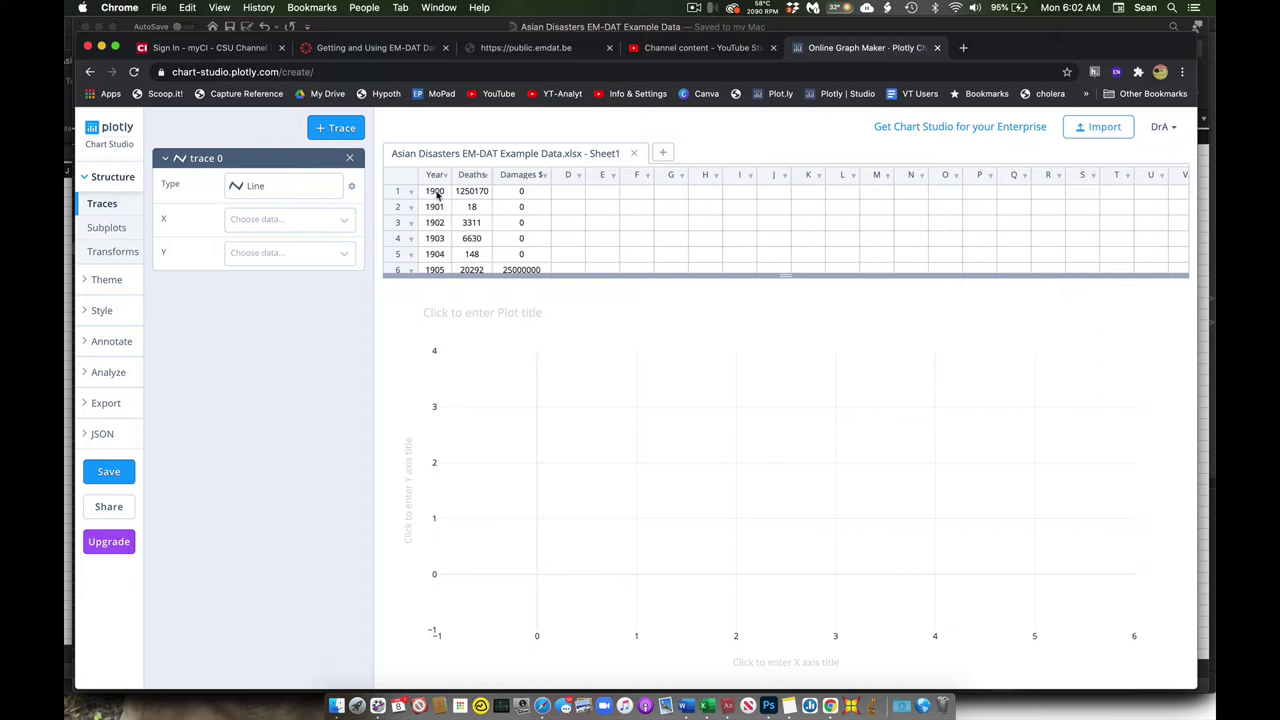
pyautogui.click(343, 220)
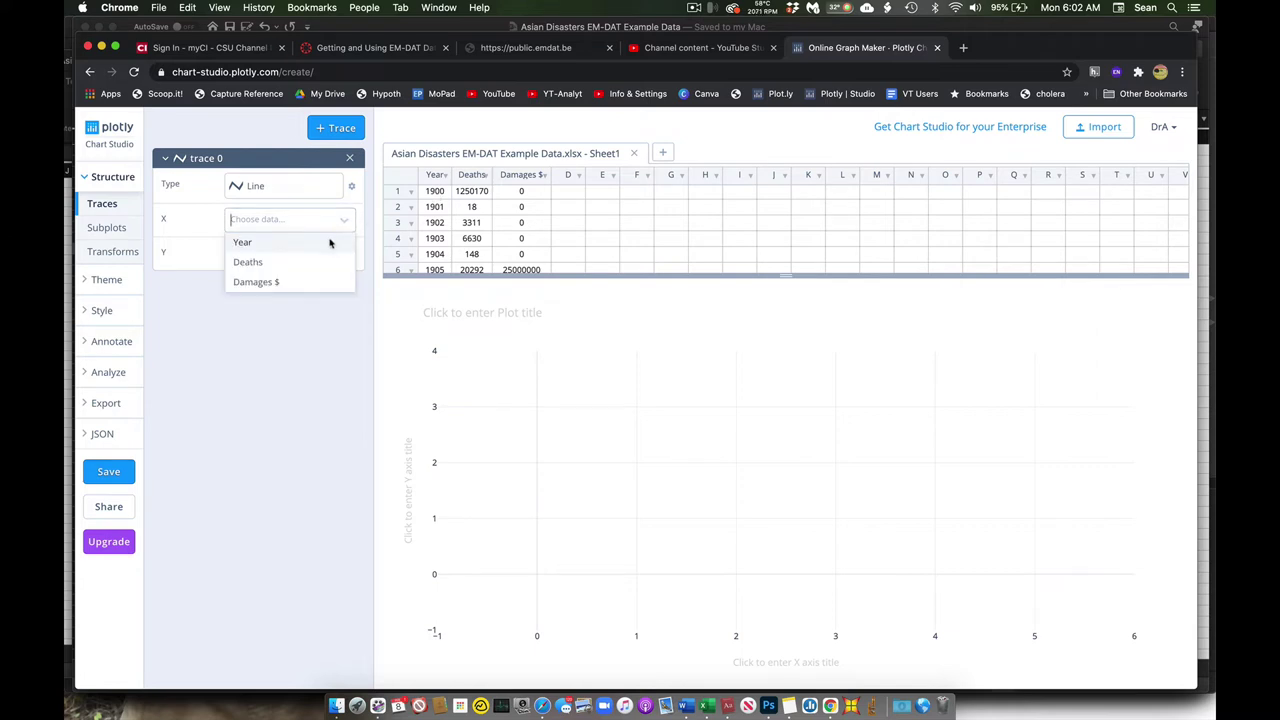
pyautogui.click(330, 243)
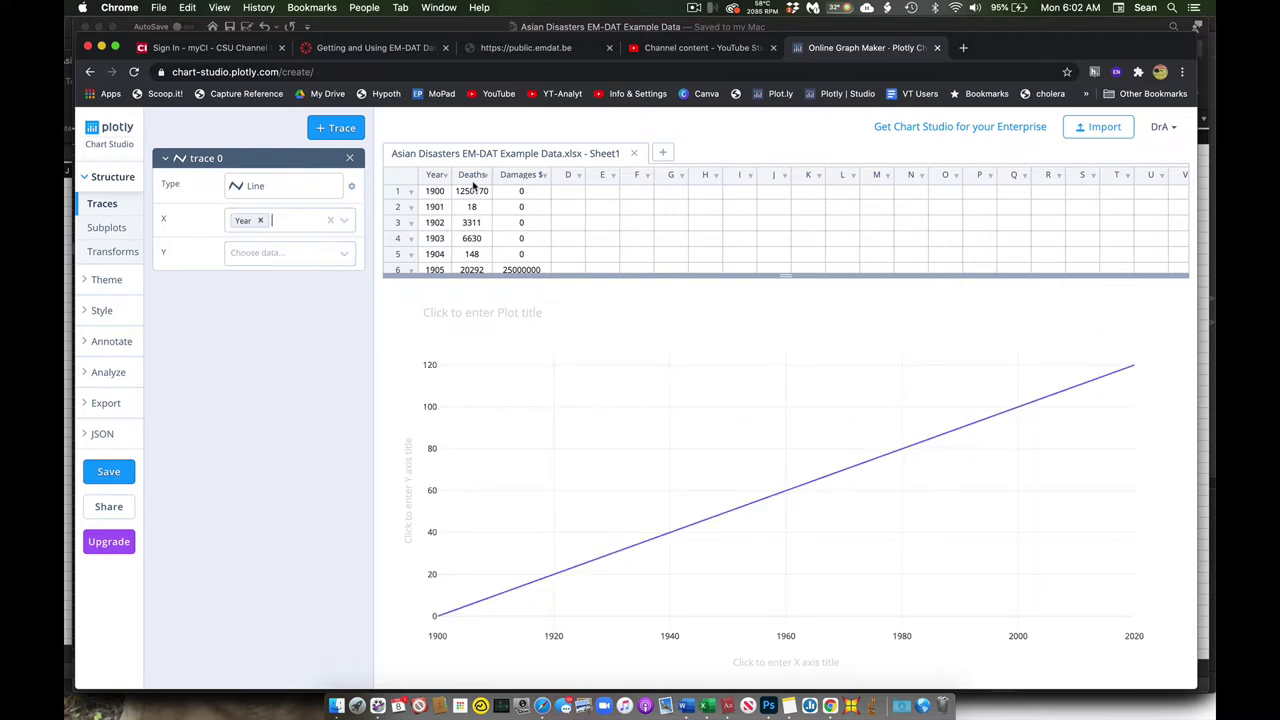
pyautogui.click(345, 253)
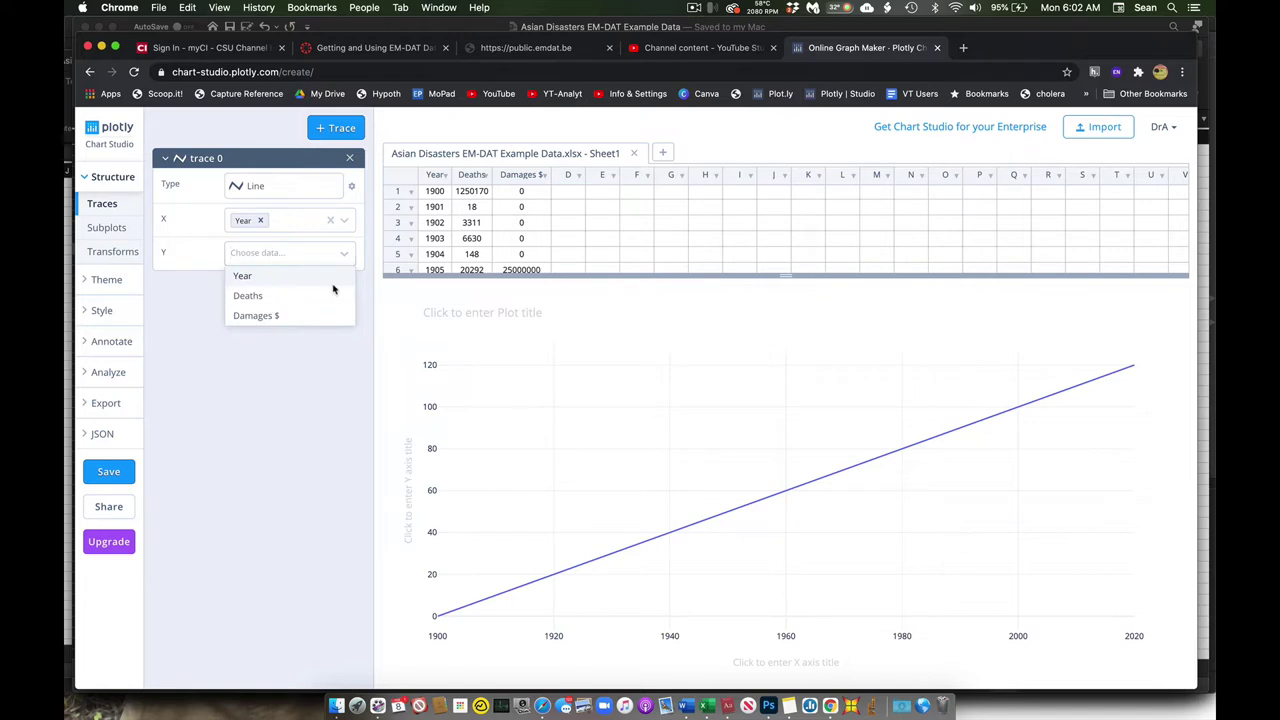
pyautogui.click(331, 295)
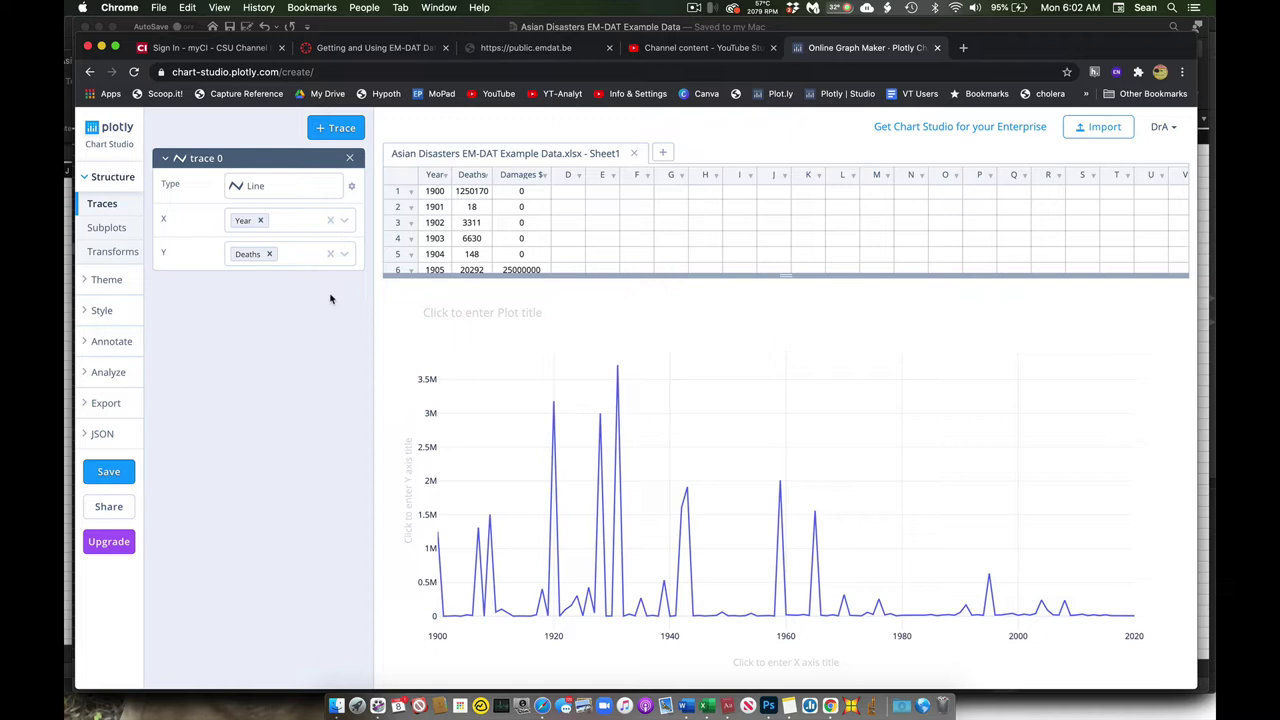
# Step: Set the trace line width to 5 under Style > Traces
pyautogui.click(86, 311)
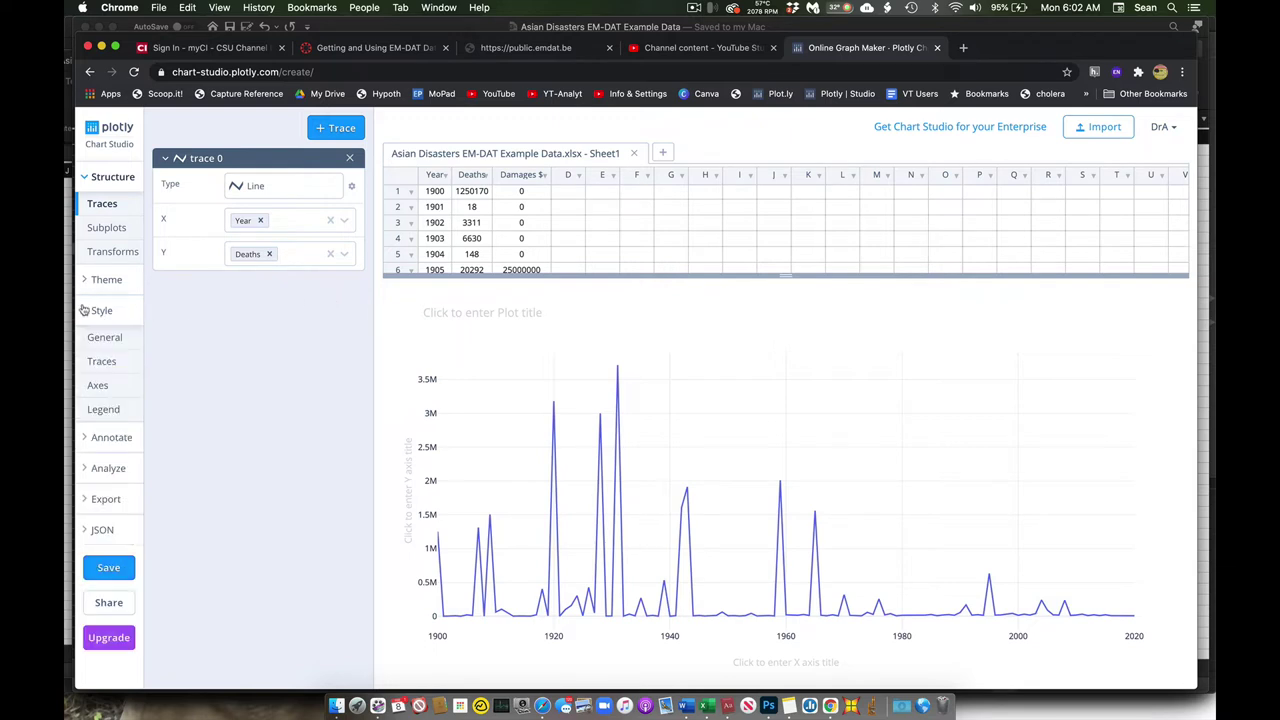
pyautogui.click(97, 360)
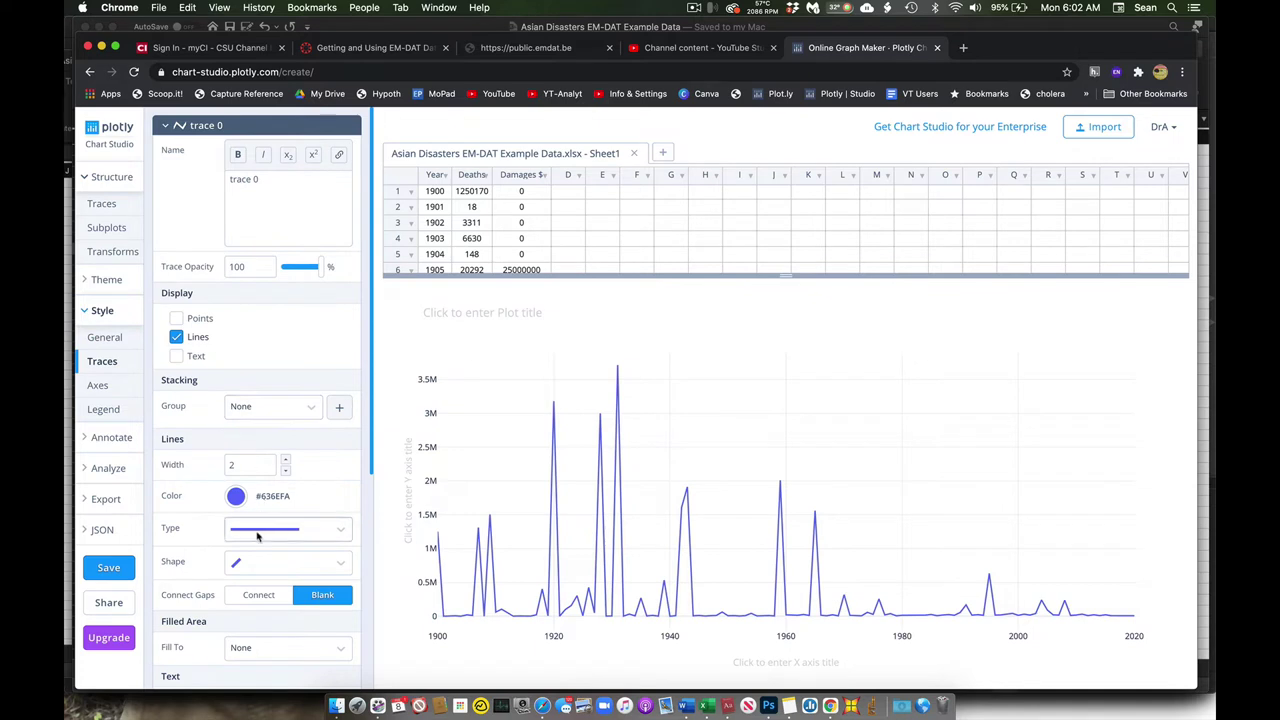
pyautogui.click(286, 461)
pyautogui.click(286, 461)
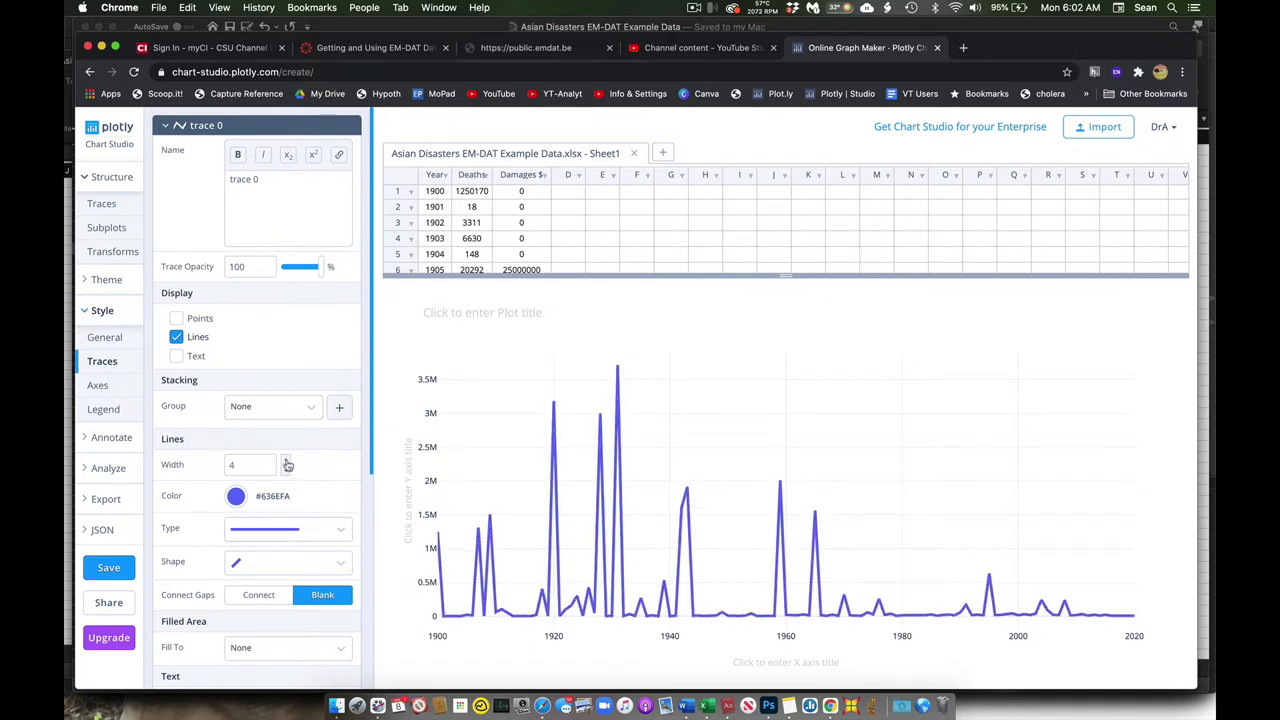
pyautogui.click(286, 461)
pyautogui.click(286, 461)
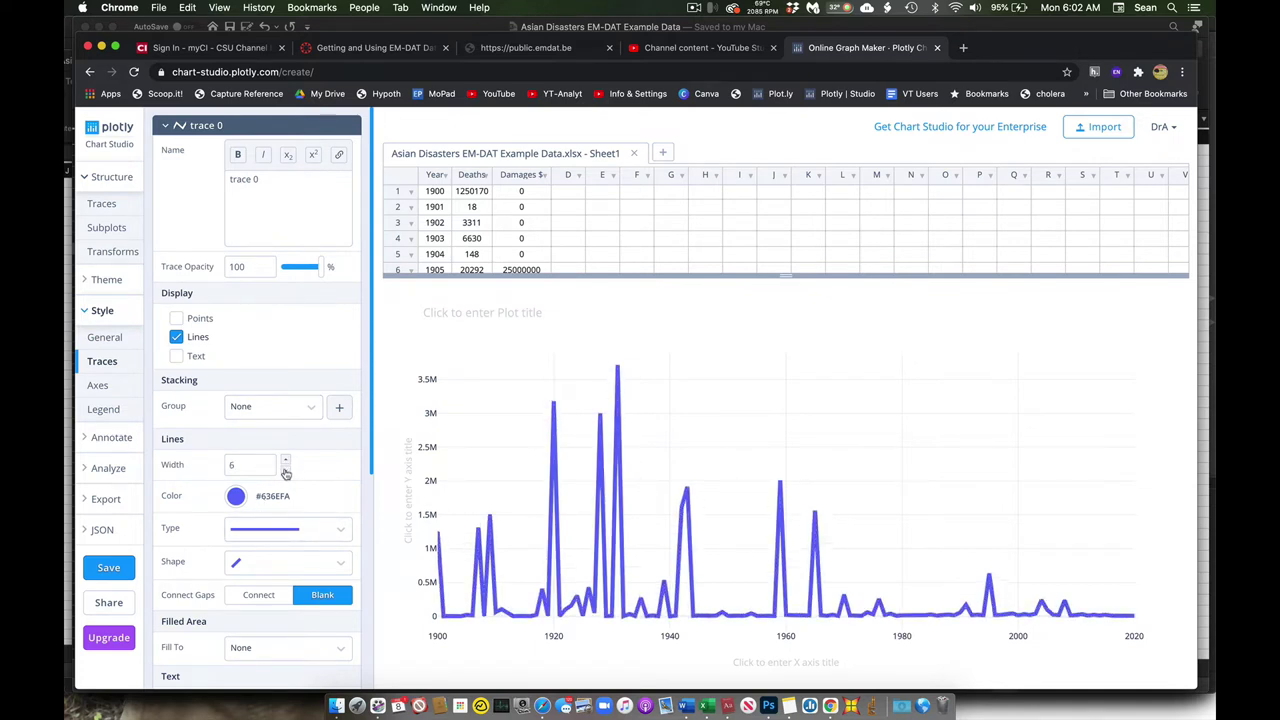
pyautogui.click(286, 470)
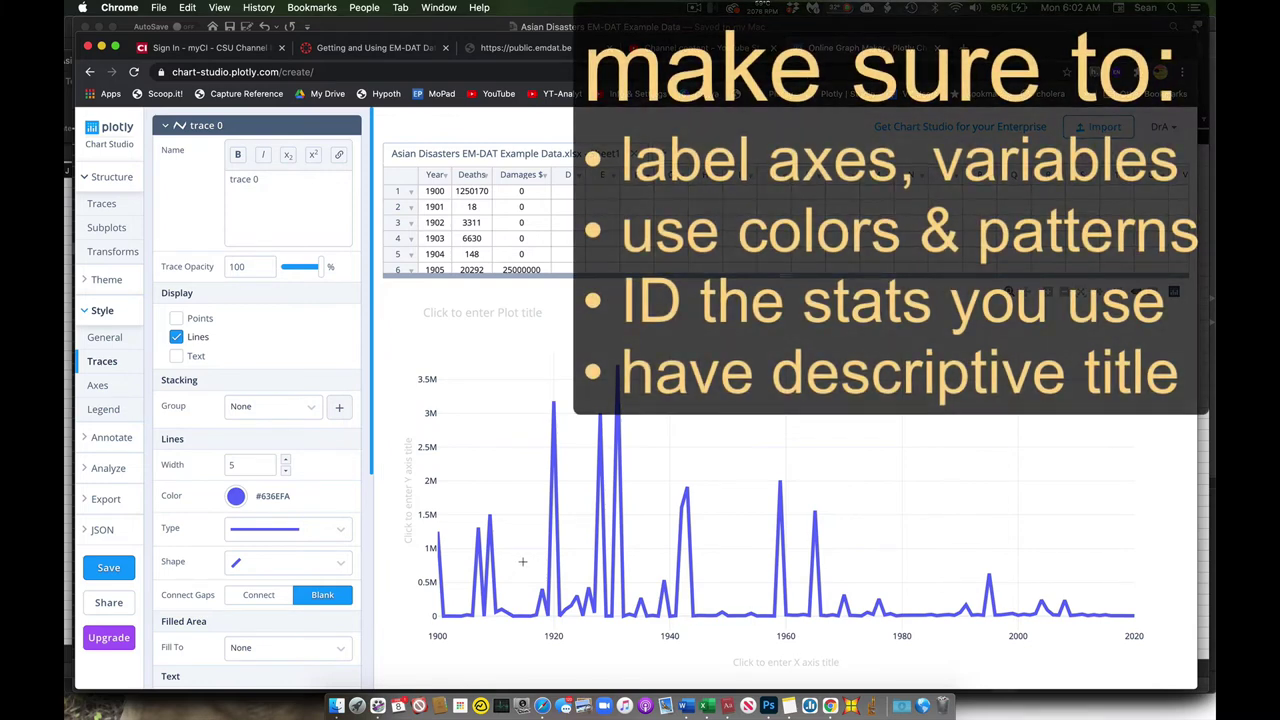
# Step: Title the y axis 'deaths'
pyautogui.click(406, 513)
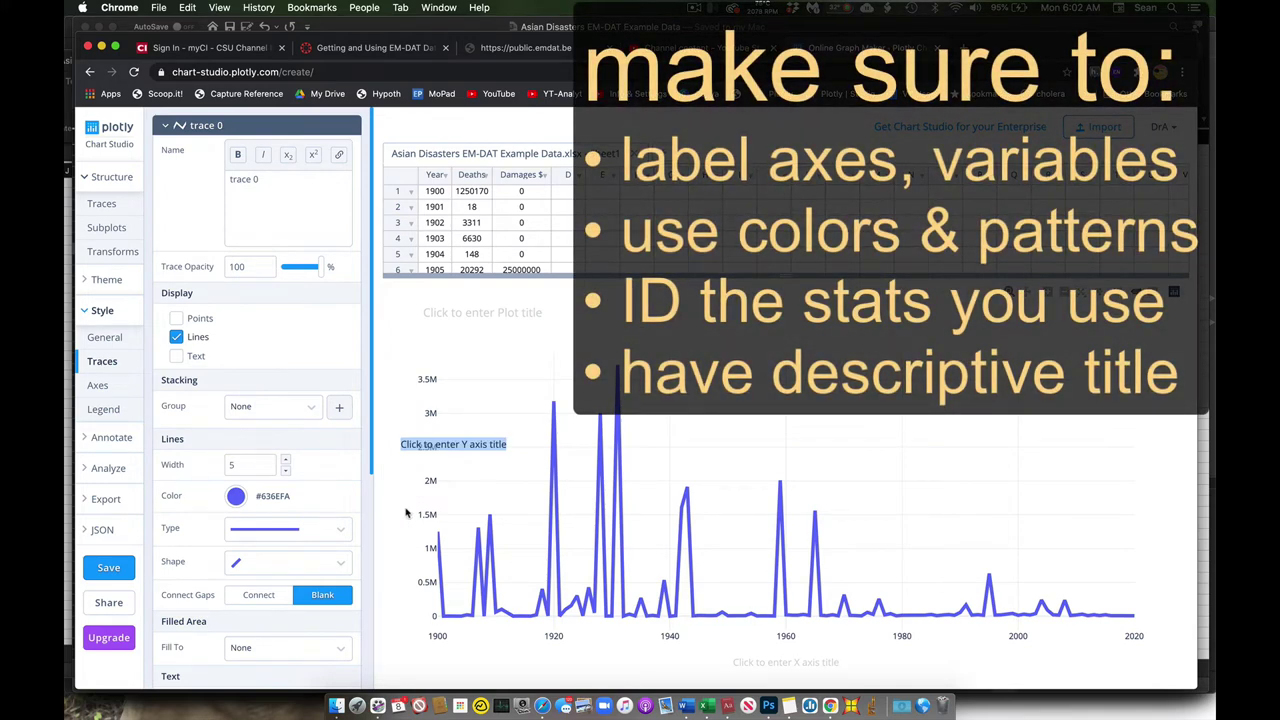
pyautogui.write('deaths')
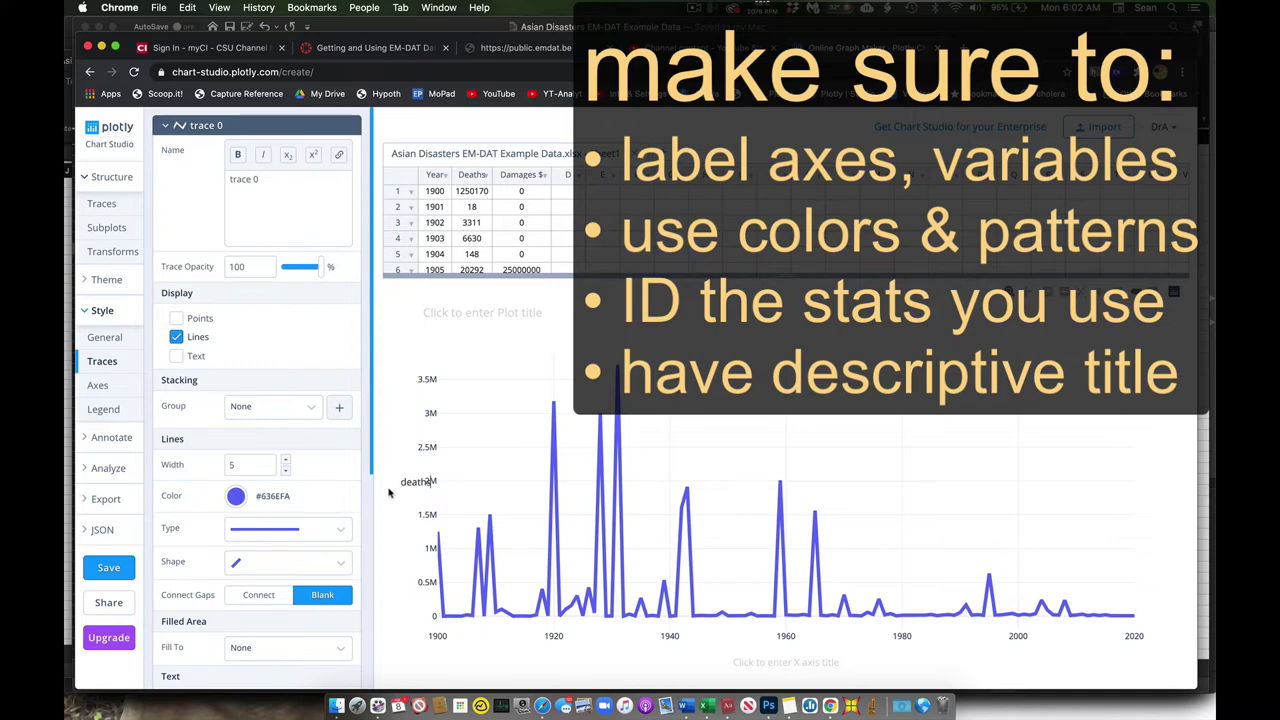
pyautogui.press('Return')
# Step: Title the chart 'Consequences of Disasters in Asia since 1900'
pyautogui.click(513, 310)
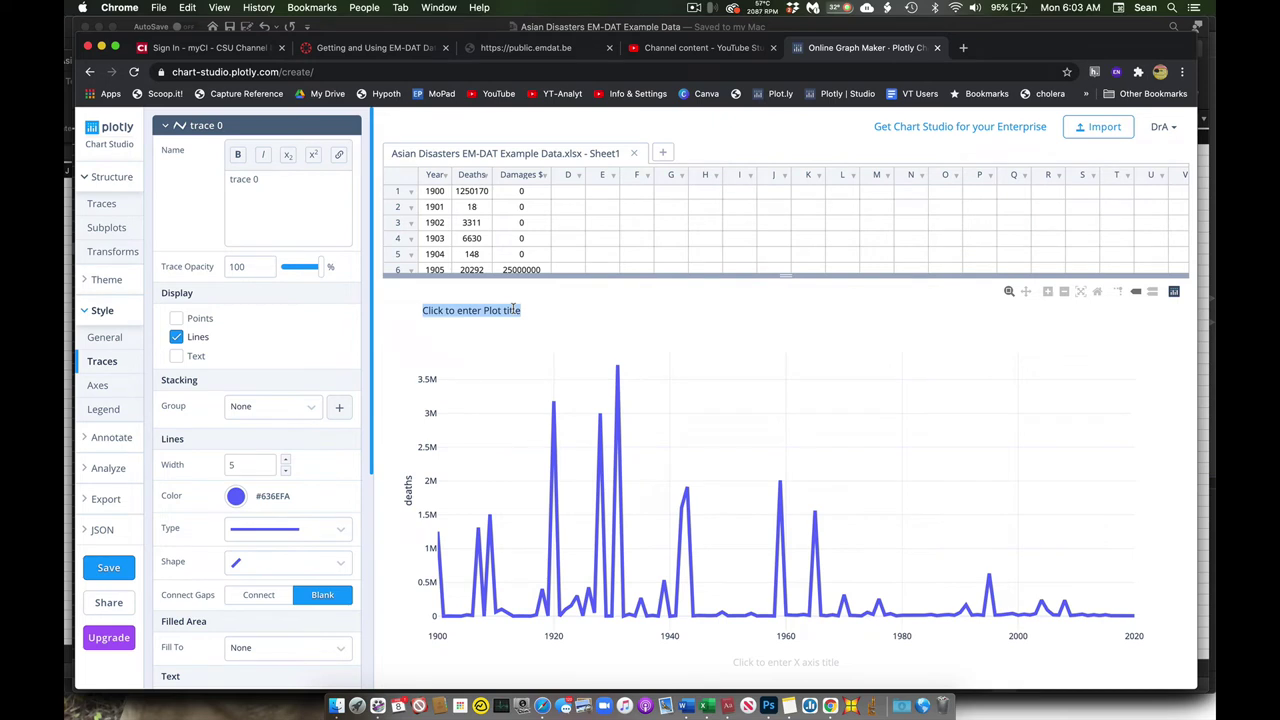
pyautogui.press('BackSpace')
pyautogui.write('Asian')
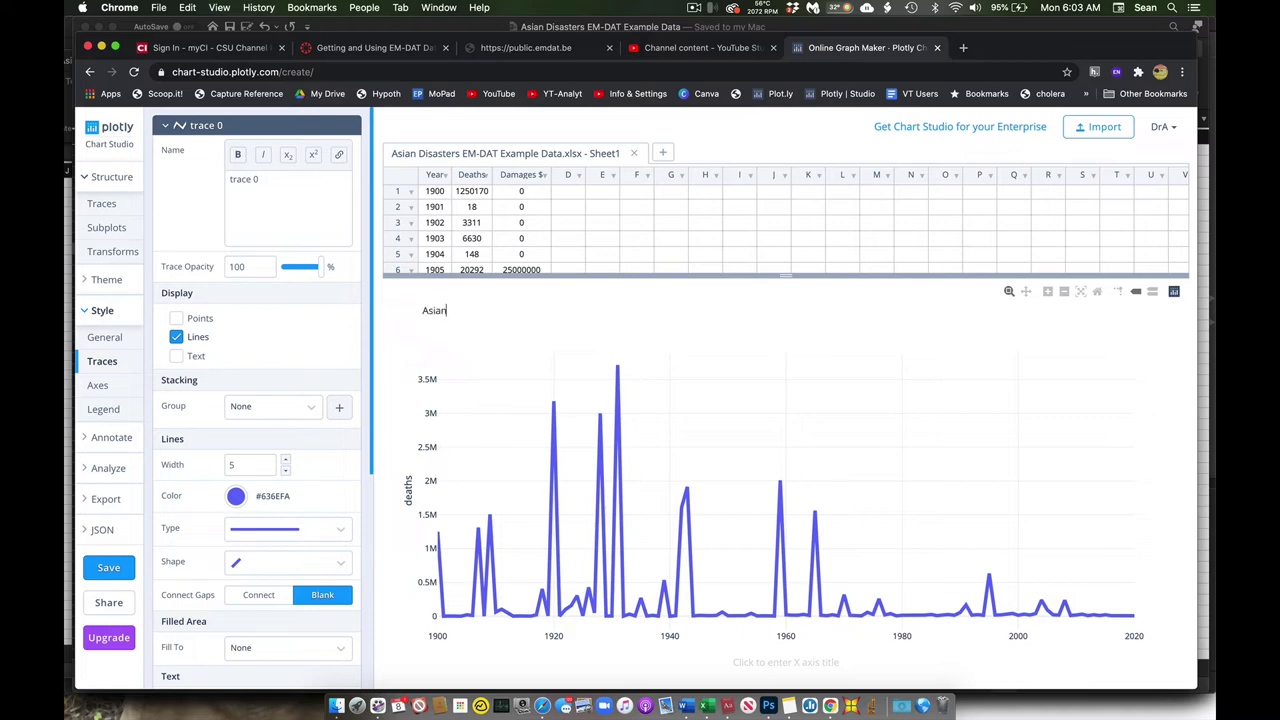
pyautogui.press('BackSpace')
pyautogui.press('BackSpace')
pyautogui.press('BackSpace')
pyautogui.press('BackSpace')
pyautogui.write('Conseque')
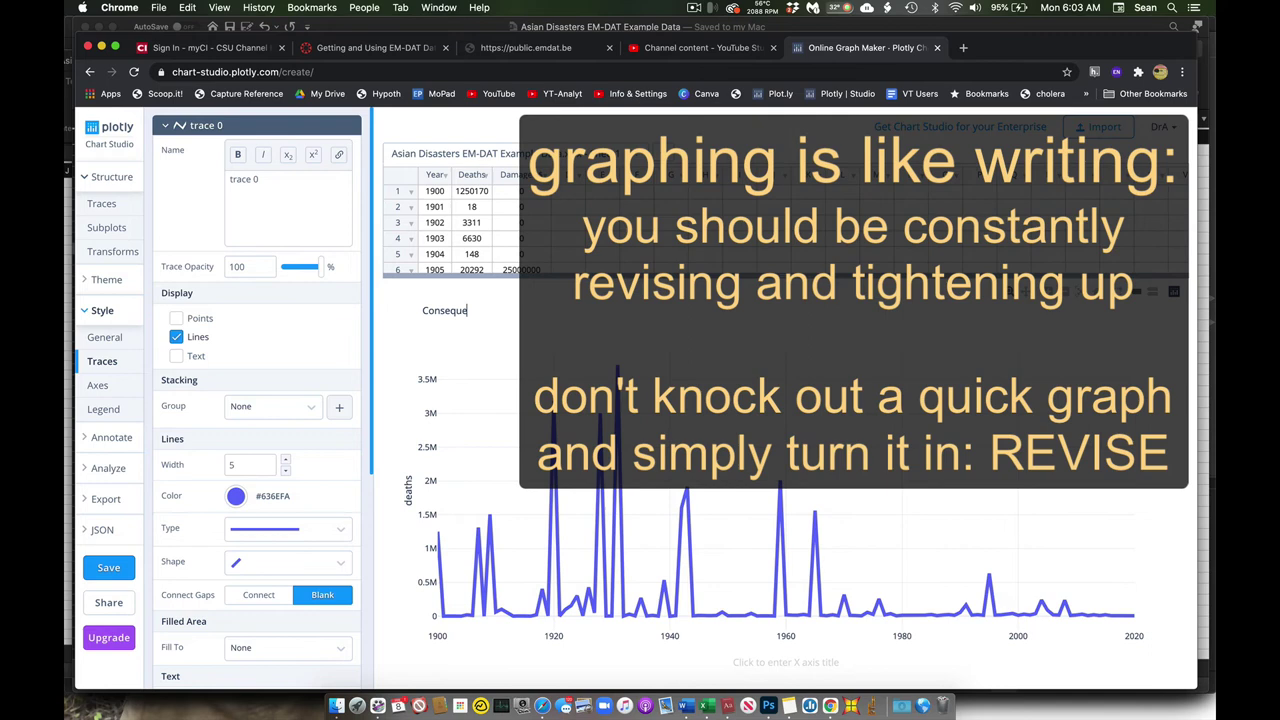
pyautogui.write('nces of Disasters in Asia since 1900')
# Step: Save the chart as a new plot and new grid, both set to Public
pyautogui.click(744, 328)
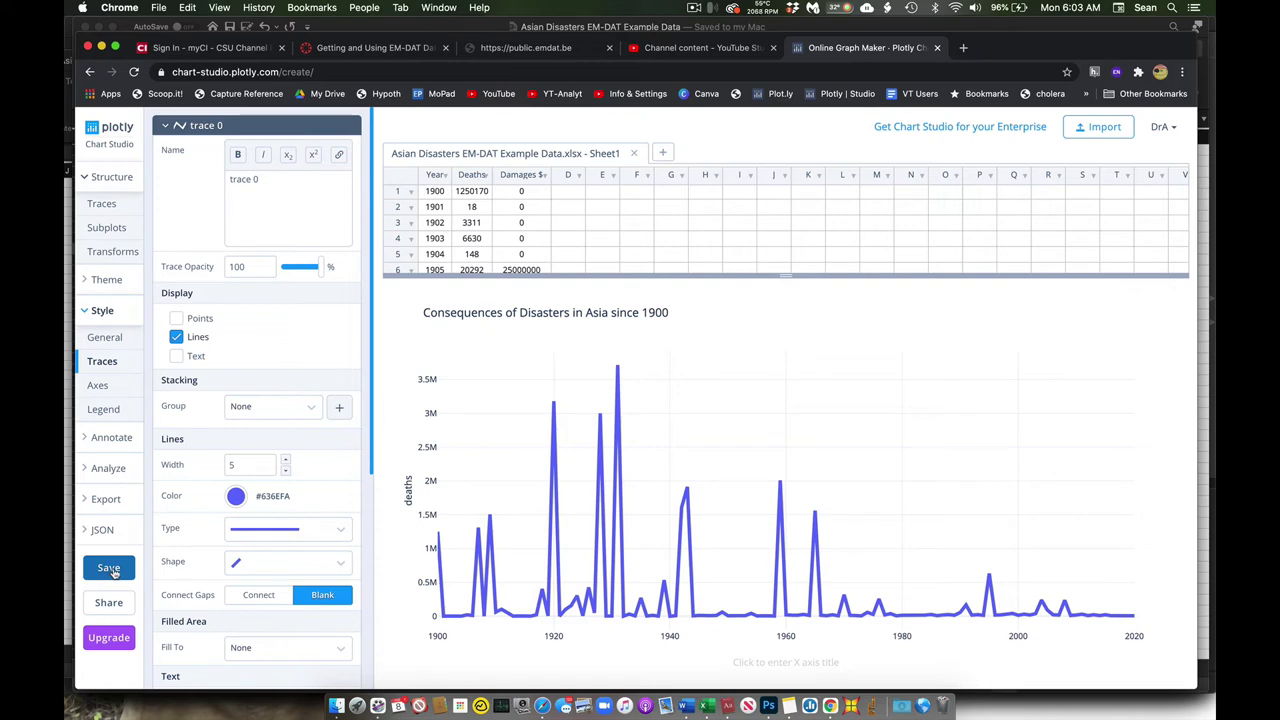
pyautogui.click(109, 568)
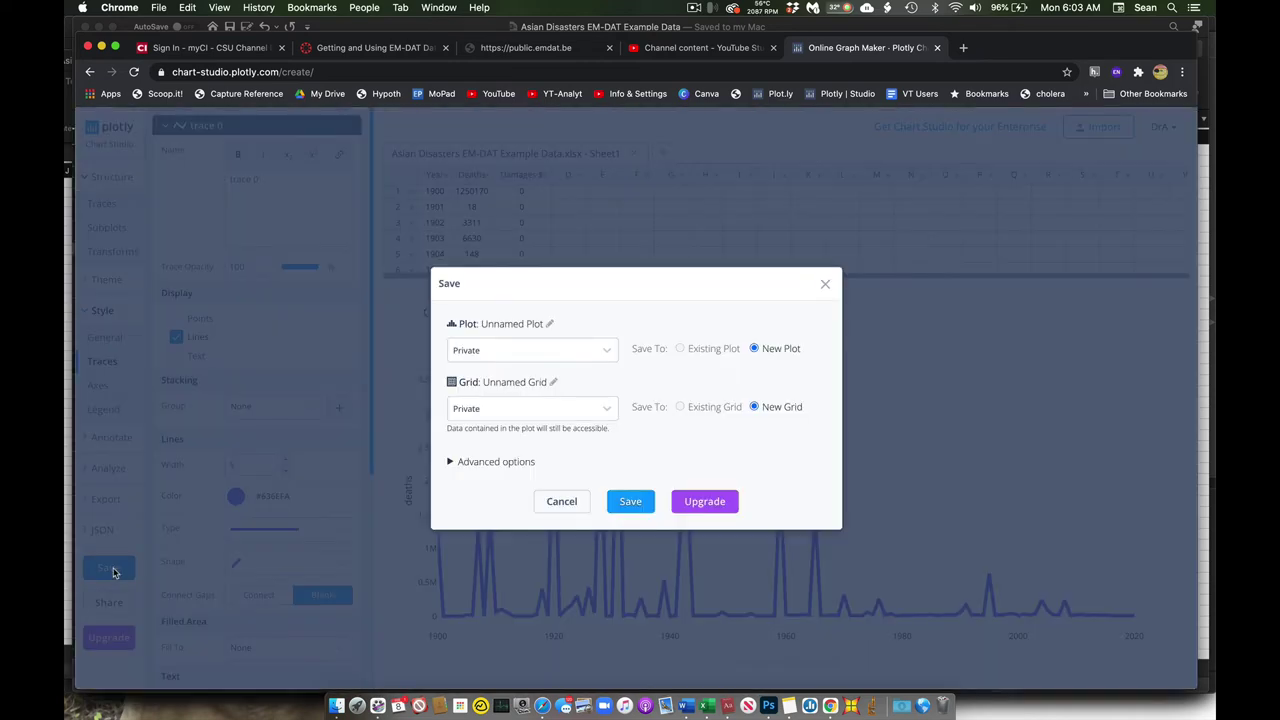
pyautogui.click(603, 354)
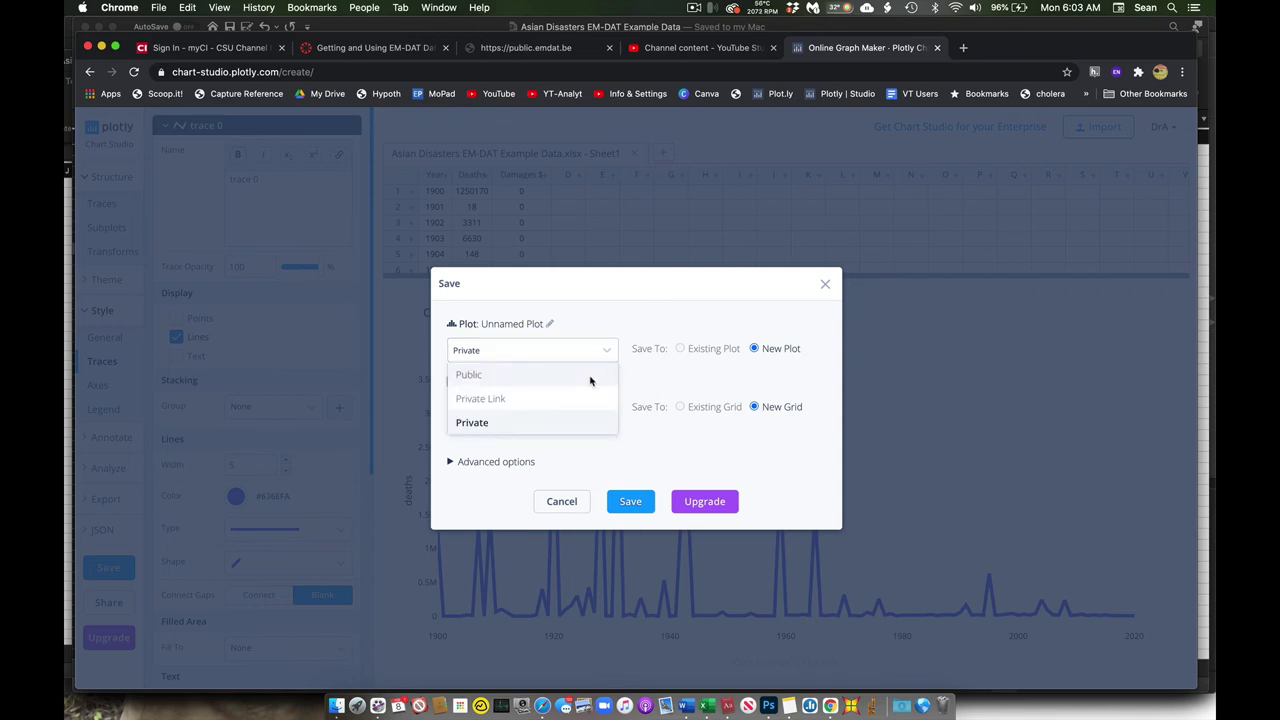
pyautogui.click(590, 377)
pyautogui.click(595, 406)
pyautogui.click(587, 433)
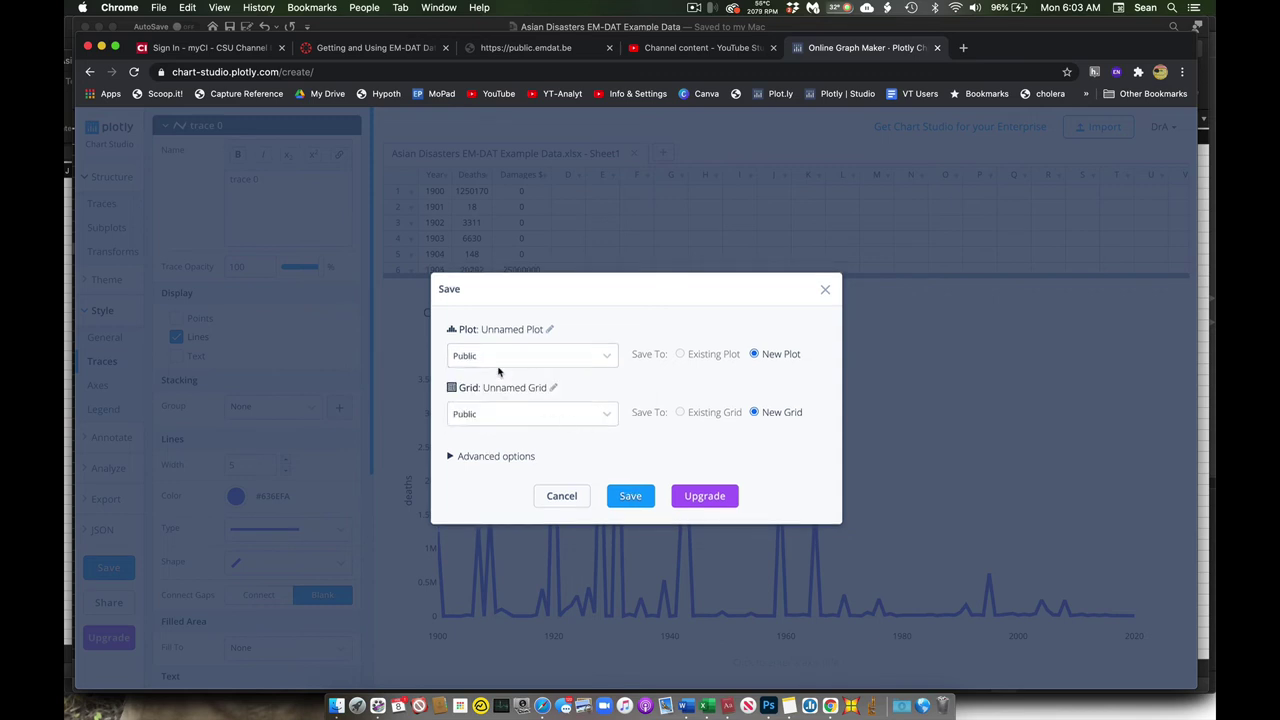
pyautogui.click(628, 497)
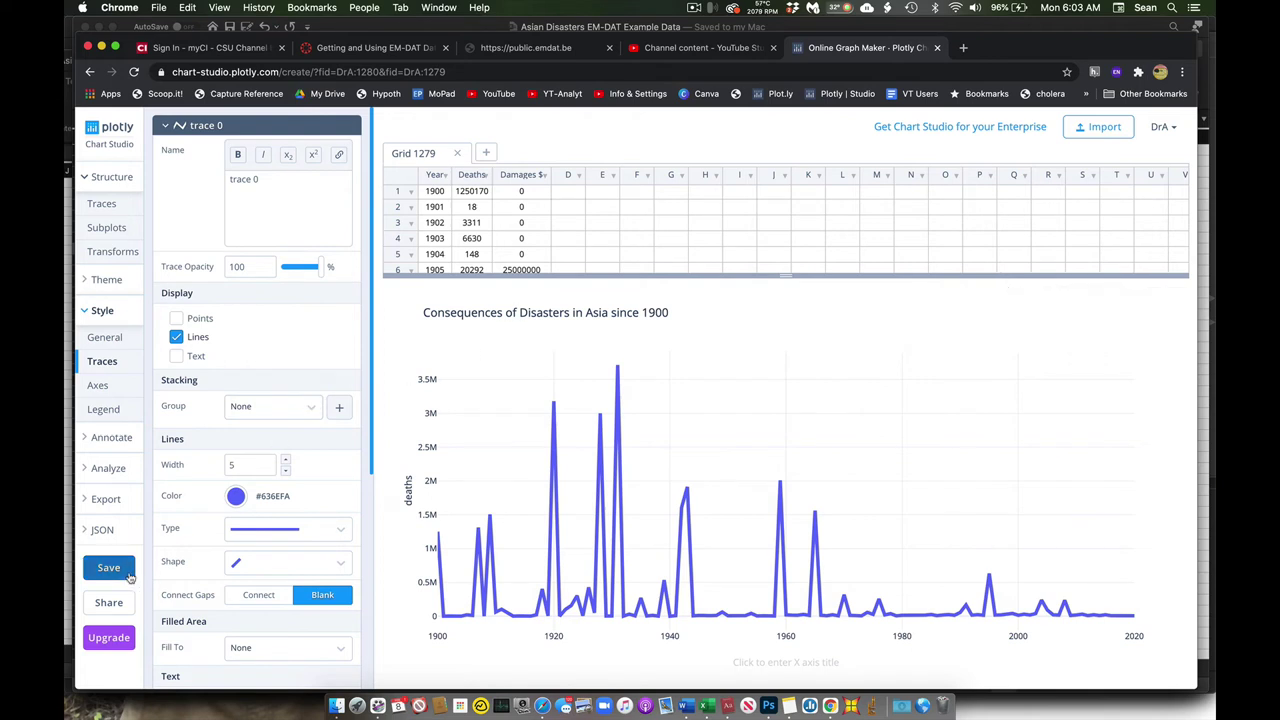
# Step: Set up PNG image export at 2x scale for a 2352x1174 image
pyautogui.click(97, 501)
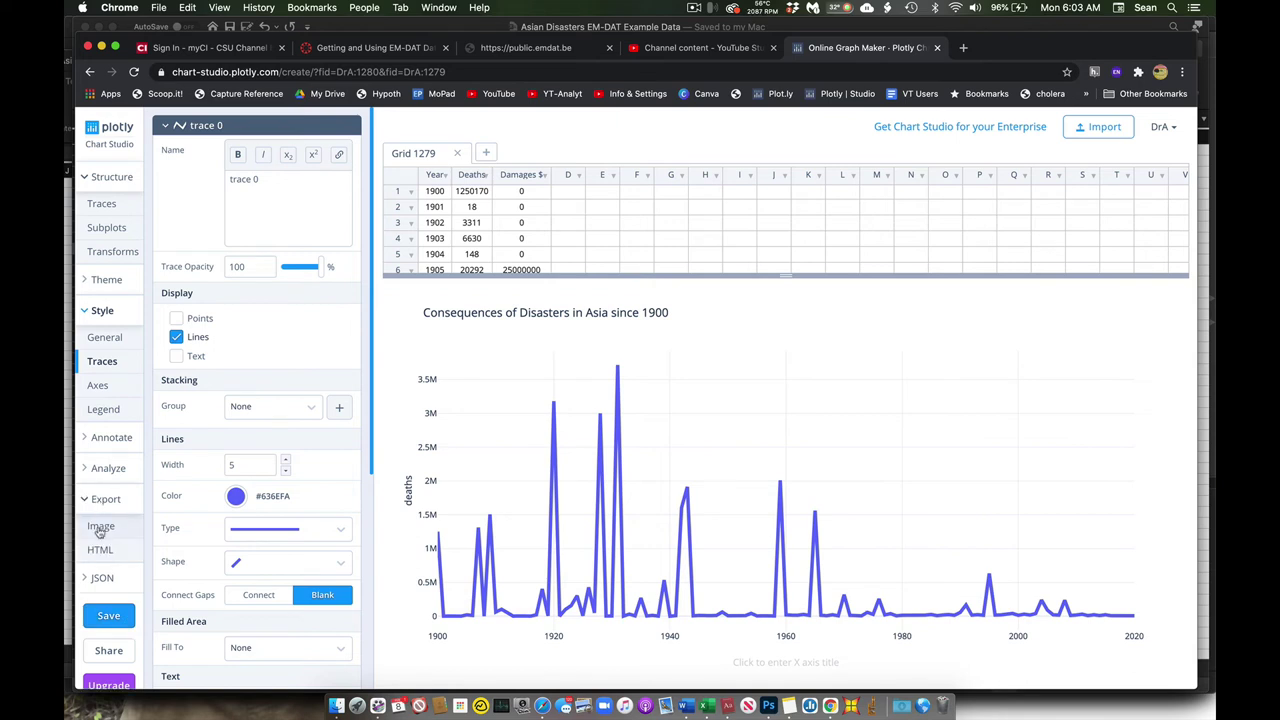
pyautogui.click(99, 530)
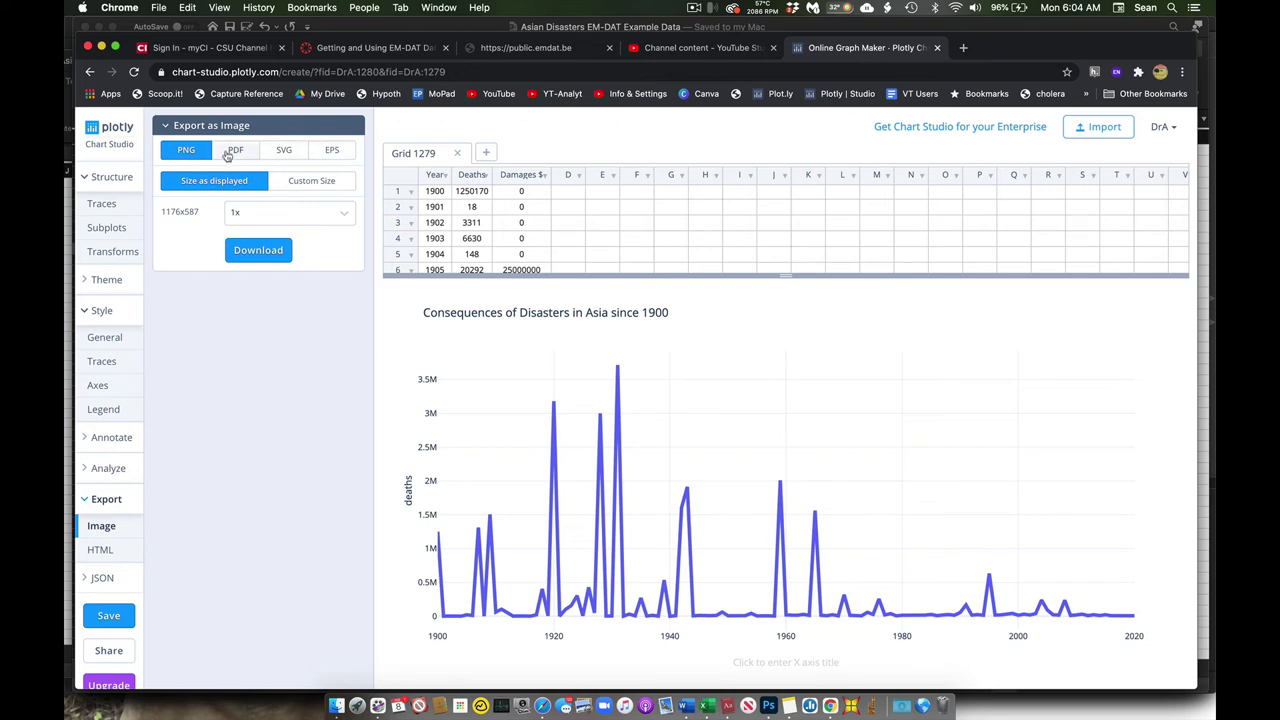
pyautogui.click(343, 213)
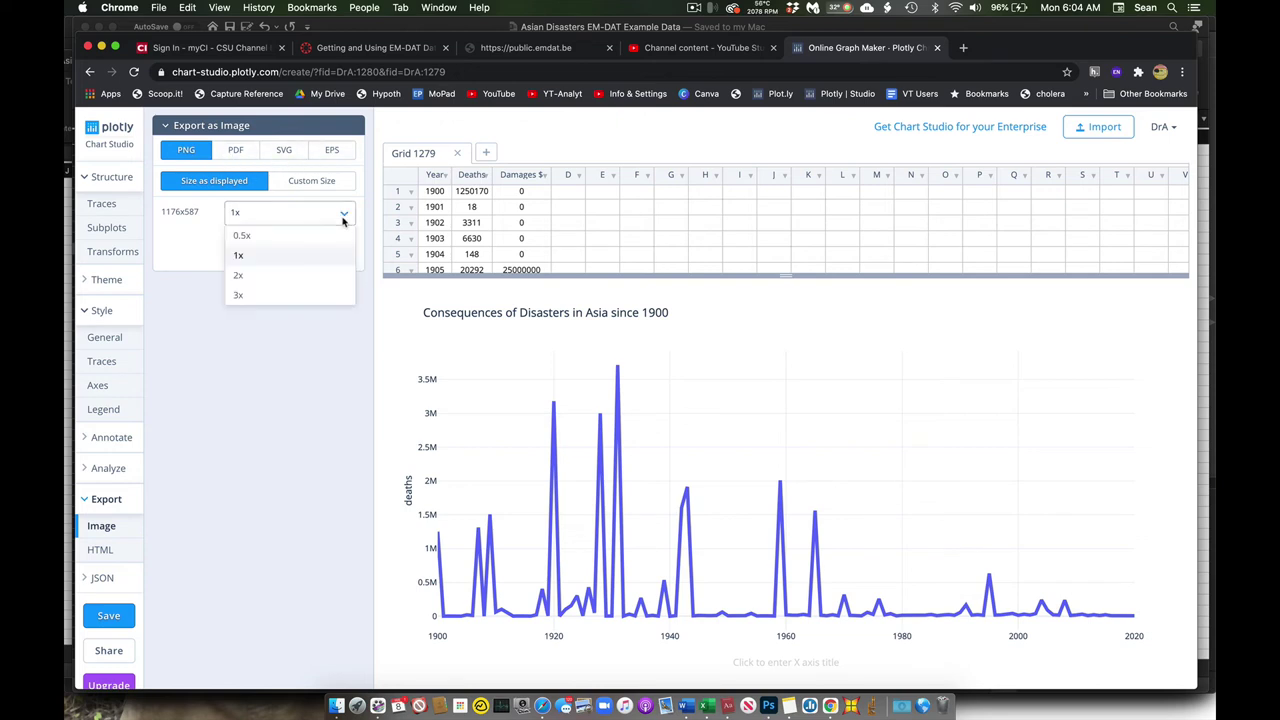
pyautogui.click(317, 275)
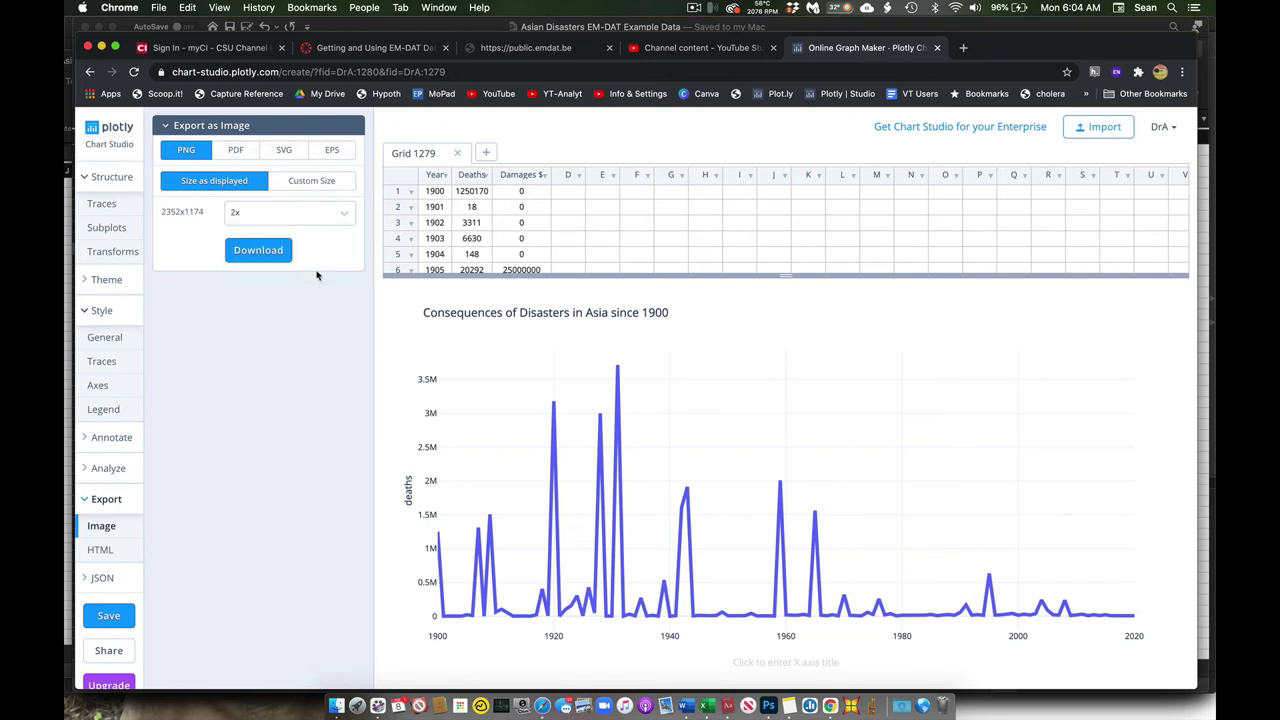